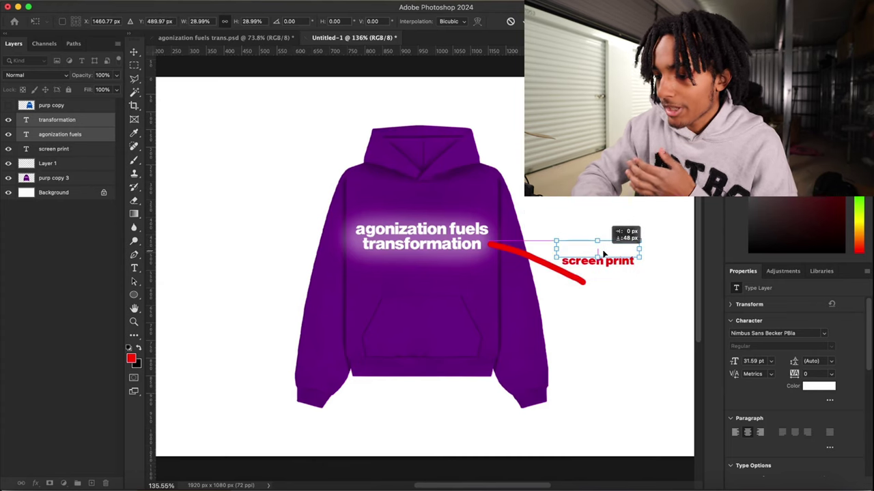
Darken the white Background layer to a mid grey with a Hue/Saturation adjustment.
{"action": "left_click", "coordinate": [68, 134]}
{"action": "left_click", "coordinate": [68, 148]}
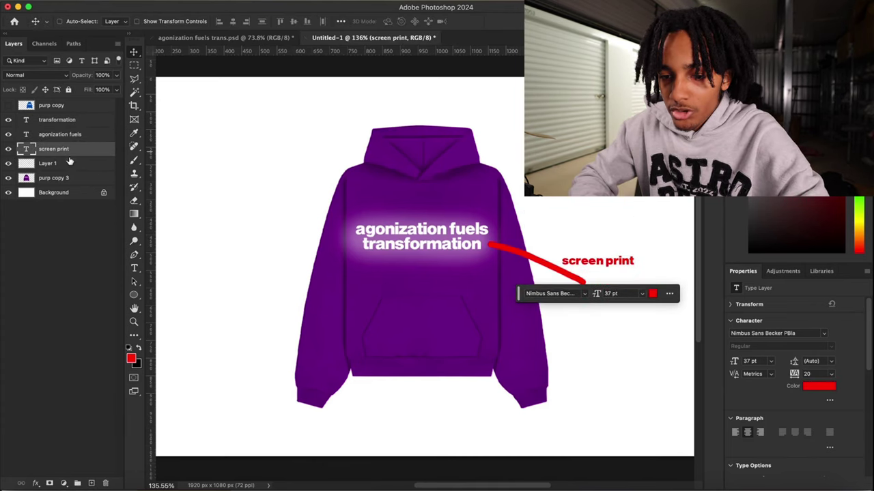
{"action": "left_click", "coordinate": [105, 194]}
{"action": "key", "text": "super+u"}
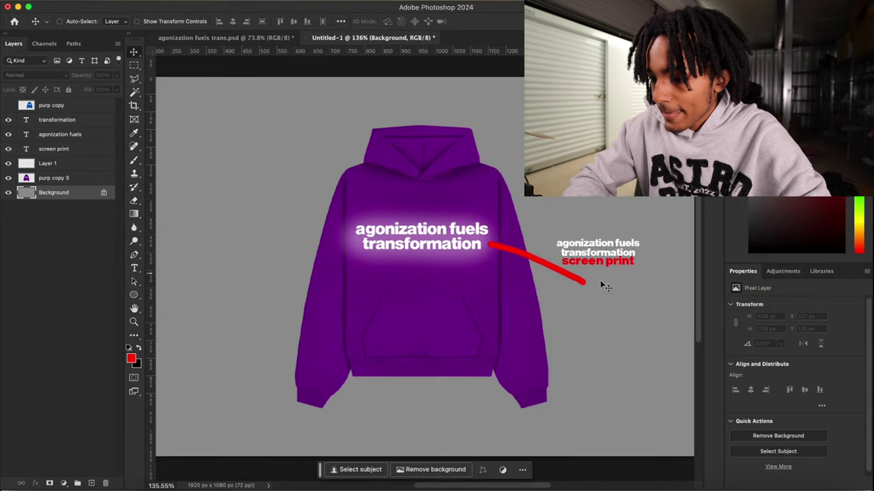
{"action": "scroll", "coordinate": [600, 279], "scroll_direction": "up", "scroll_amount": 5}
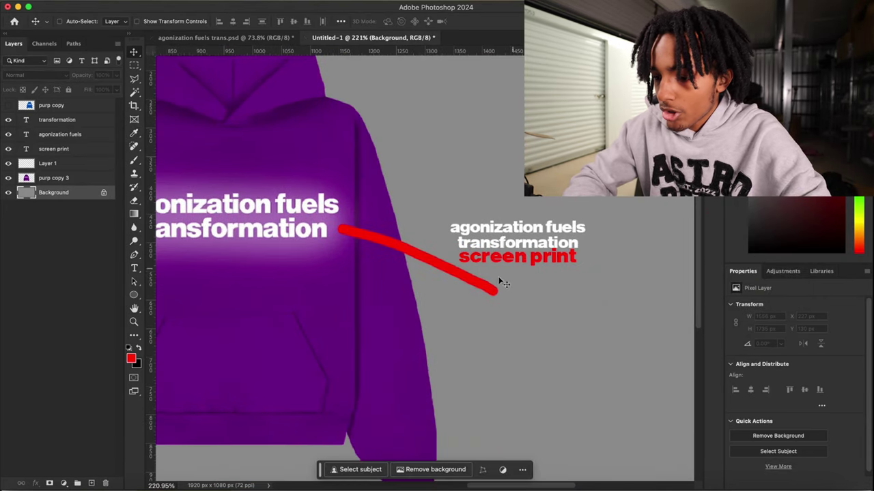
Recolour the "screen print" label black and move it clear of the small white slogan copy, just below it.
{"action": "left_click", "coordinate": [469, 229]}
{"action": "key", "text": "super+z"}
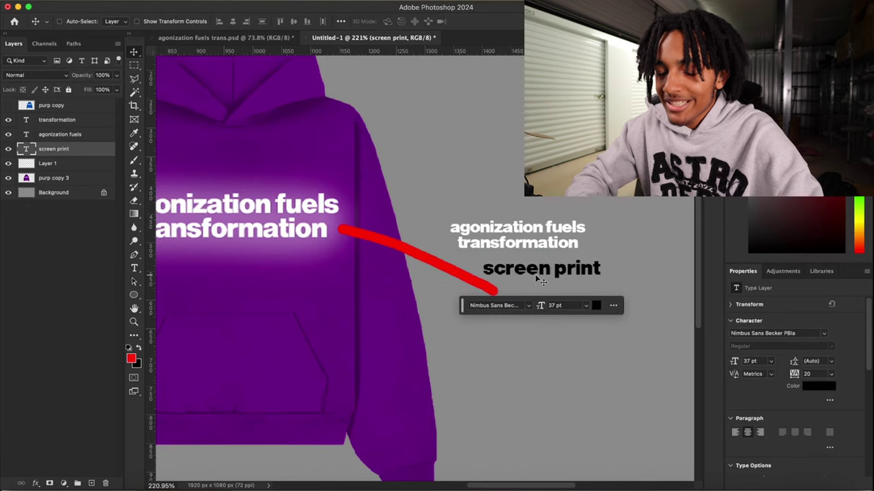
{"action": "scroll", "coordinate": [519, 273], "scroll_direction": "down", "scroll_amount": 3}
{"action": "mouse_move", "coordinate": [539, 280]}
{"action": "left_mouse_down"}
{"action": "mouse_move", "coordinate": [539, 267]}
{"action": "mouse_move", "coordinate": [532, 273]}
{"action": "left_mouse_up"}
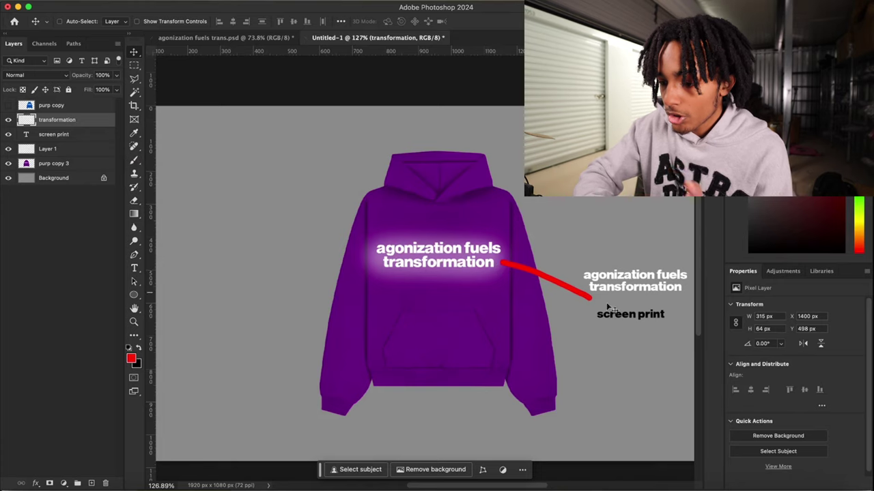
Move the small white slogan copy up and place the "screen print" label directly beneath it.
{"action": "scroll", "coordinate": [613, 315], "scroll_direction": "up", "scroll_amount": 5}
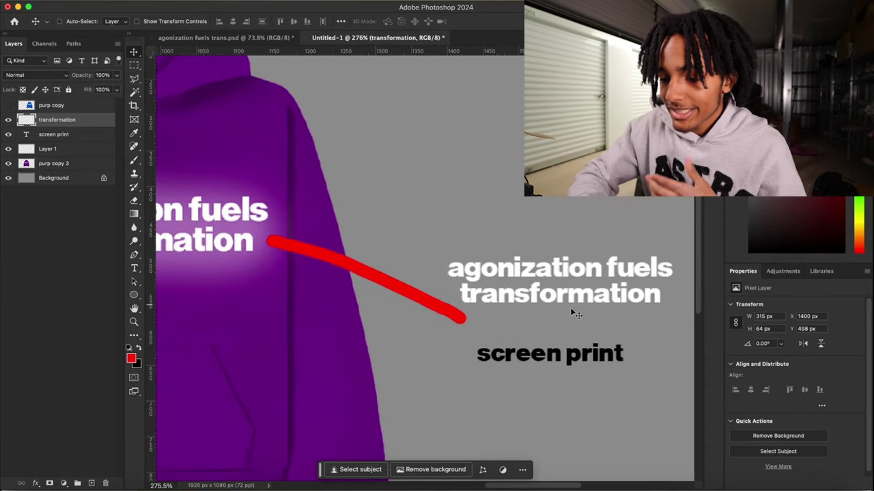
{"action": "left_click_drag", "start_coordinate": [552, 297], "coordinate": [554, 274]}
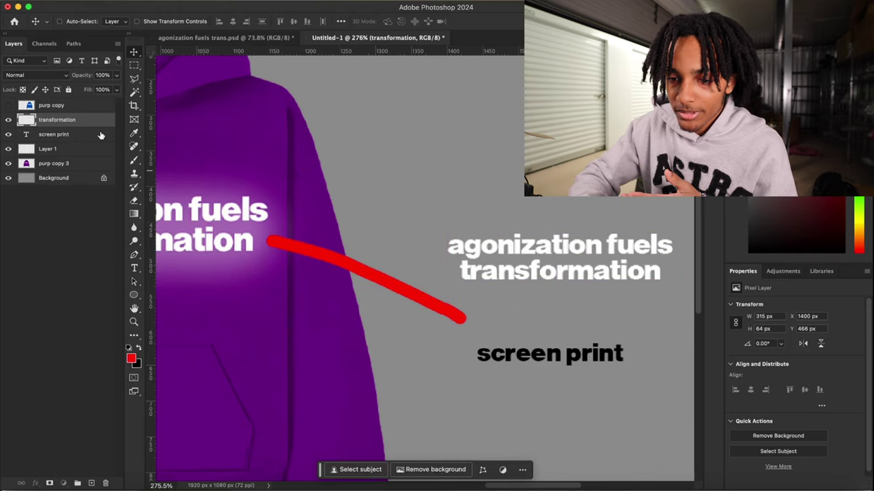
{"action": "left_click", "coordinate": [100, 136]}
{"action": "left_click_drag", "start_coordinate": [531, 362], "coordinate": [546, 305]}
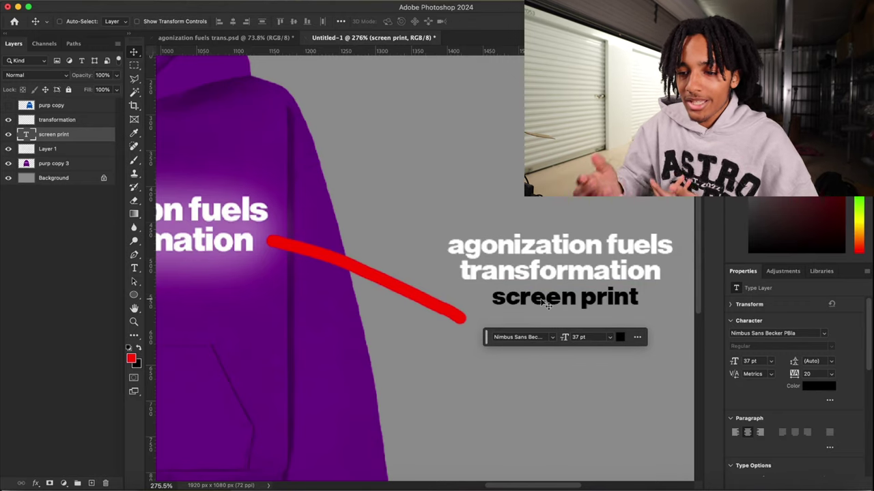
Duplicate the "screen print" label into the empty area beside the hood, opposite the slogan copy, and scale it to about 238%.
{"action": "scroll", "coordinate": [546, 305], "scroll_direction": "down", "scroll_amount": 10}
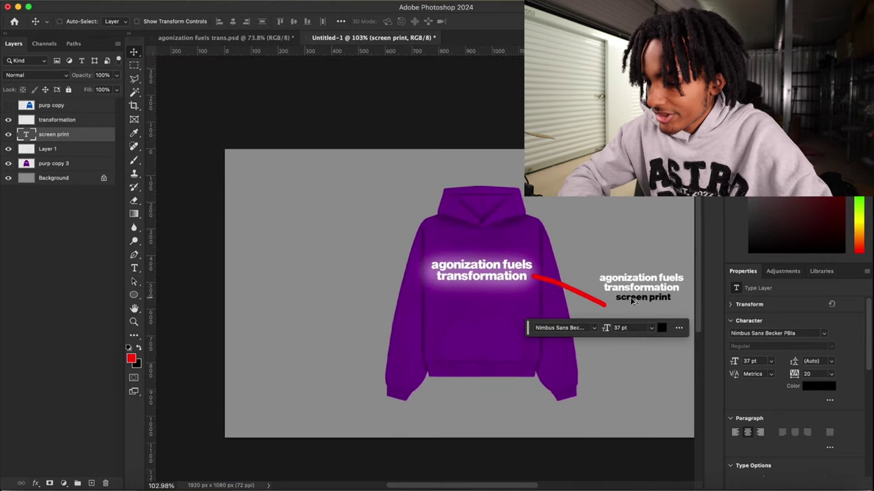
{"action": "left_click_drag", "start_coordinate": [634, 299], "coordinate": [311, 180]}
{"action": "key", "text": "super+t"}
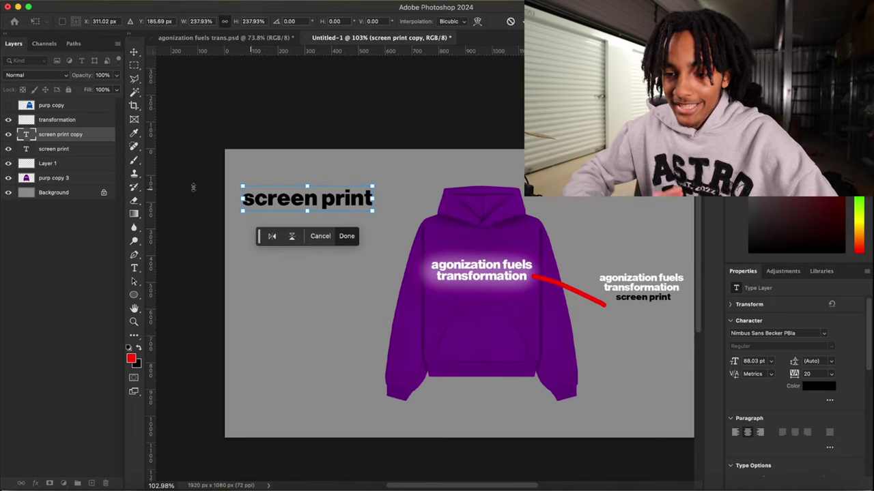
{"action": "key", "text": "Return"}
Replace the text of the enlarged label copy with "boxy hoodie".
{"action": "left_click", "coordinate": [133, 268]}
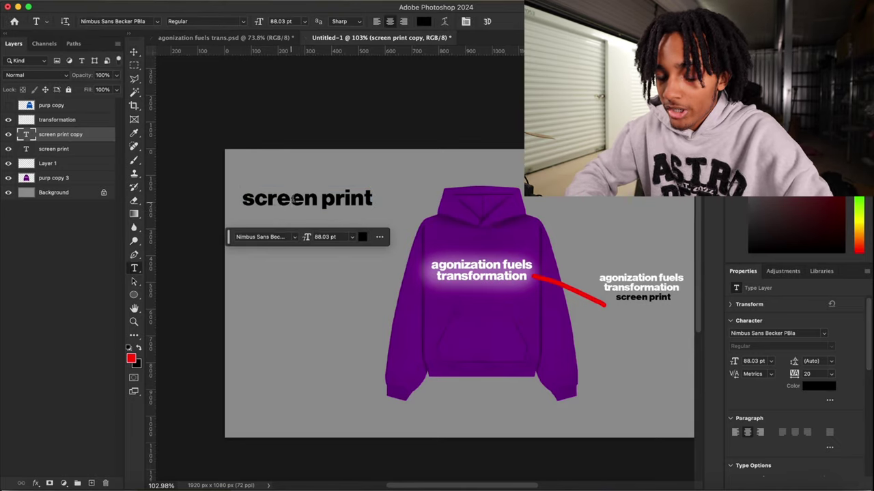
{"action": "double_click", "coordinate": [293, 198]}
{"action": "key", "text": "super+a"}
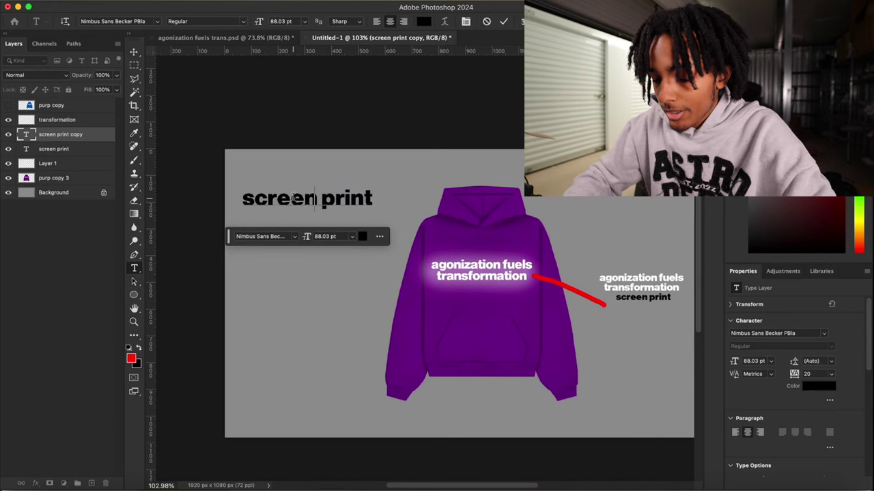
{"action": "type", "text": "boxy hoodi"}
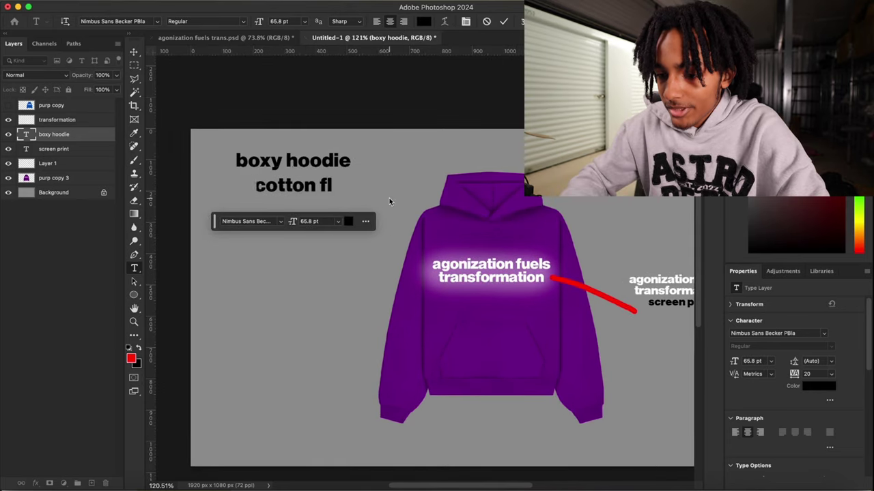
Complete the note's second line as "cotton fleece (500gsm)" and scale the note to 85.57%.
{"action": "type", "text": "eece ("}
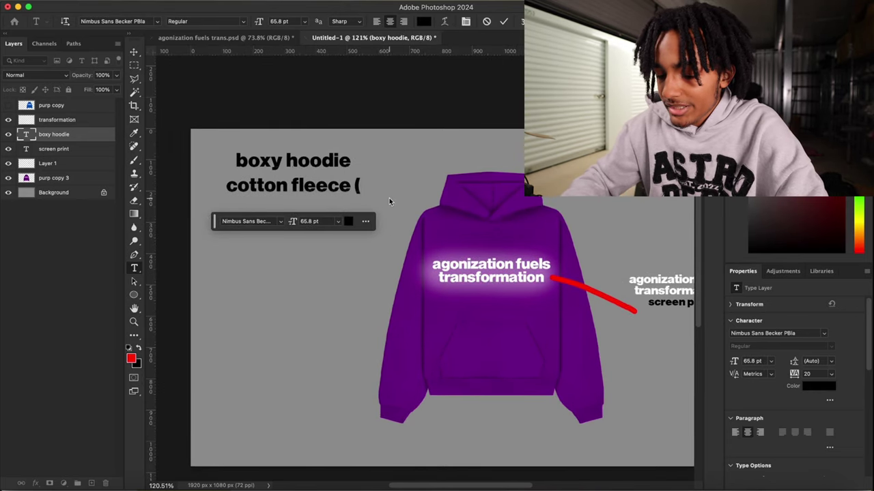
{"action": "type", "text": "4"}
{"action": "key", "text": "BackSpace"}
{"action": "type", "text": "600 g"}
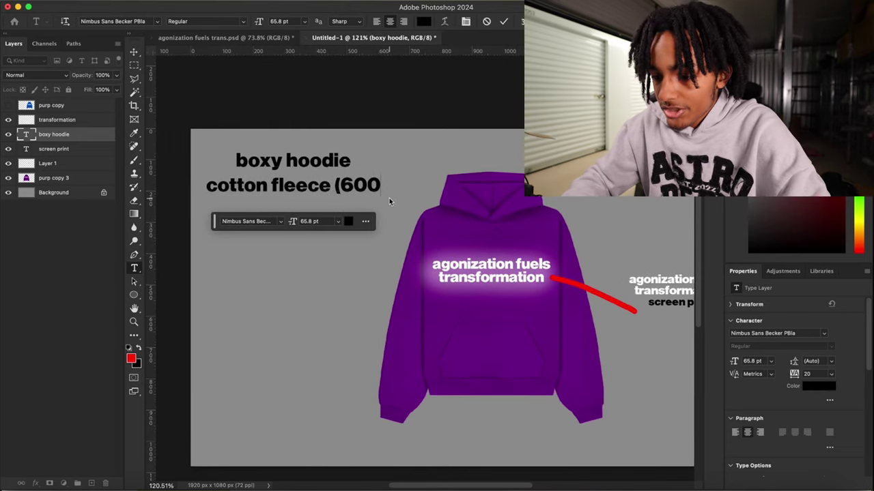
{"action": "key", "text": "BackSpace"}
{"action": "key", "text": "BackSpace"}
{"action": "key", "text": "BackSpace"}
{"action": "key", "text": "BackSpace"}
{"action": "key", "text": "BackSpace"}
{"action": "type", "text": "500s"}
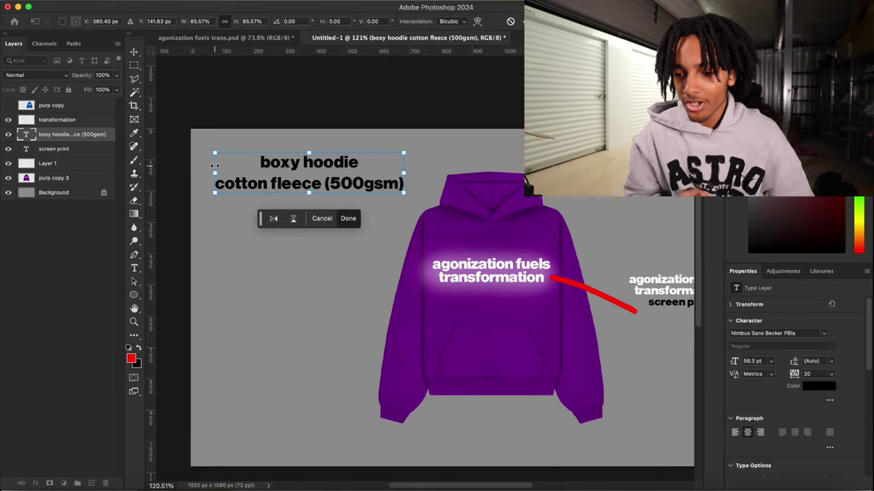
{"action": "left_click", "coordinate": [527, 22]}
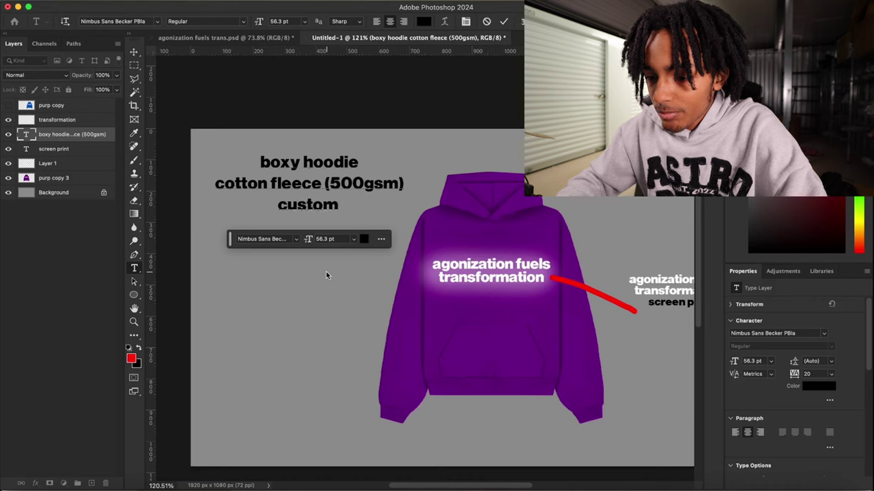
Complete the note's third line as "custom woven size tag" and nudge the whole note slightly upward.
{"action": "type", "text": "woven size tag"}
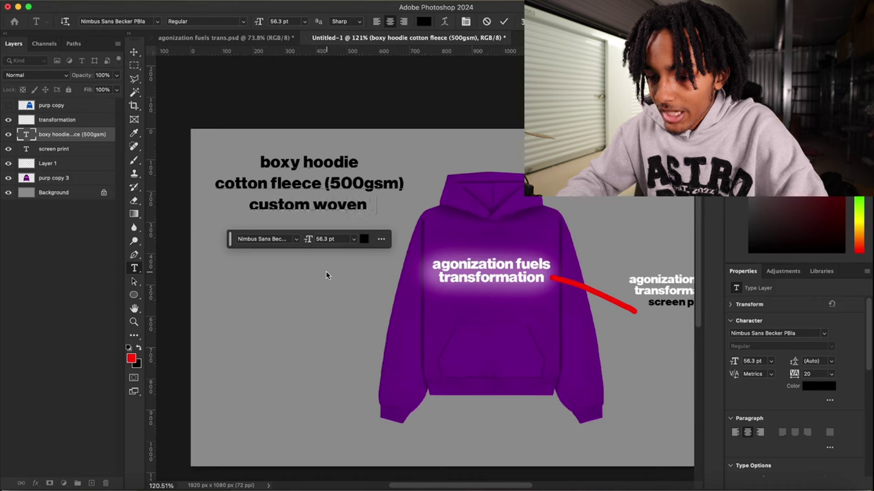
{"action": "left_click", "coordinate": [135, 55]}
{"action": "left_click_drag", "start_coordinate": [276, 194], "coordinate": [273, 186]}
Copy the agonize-owvenn logo tag from agonization fuels trans.psd into Untitled-1, scale it to 52.68% and place it above the slogan copy.
{"action": "scroll", "coordinate": [436, 197], "scroll_direction": "right", "scroll_amount": 5}
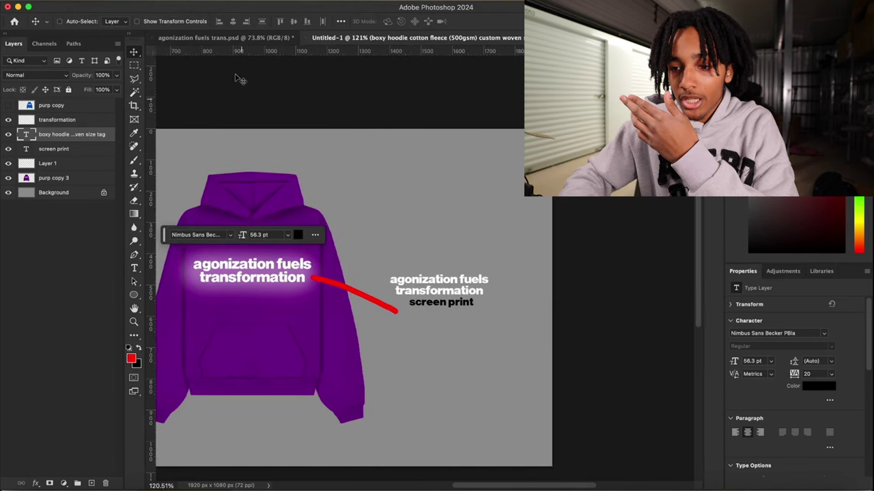
{"action": "left_click", "coordinate": [225, 37]}
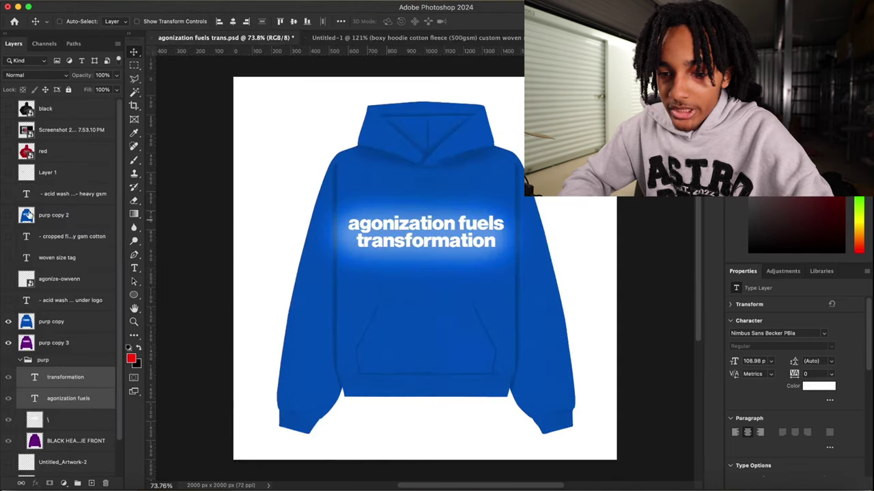
{"action": "key", "text": "ctrl+tab"}
{"action": "left_click_drag", "start_coordinate": [225, 266], "coordinate": [583, 203]}
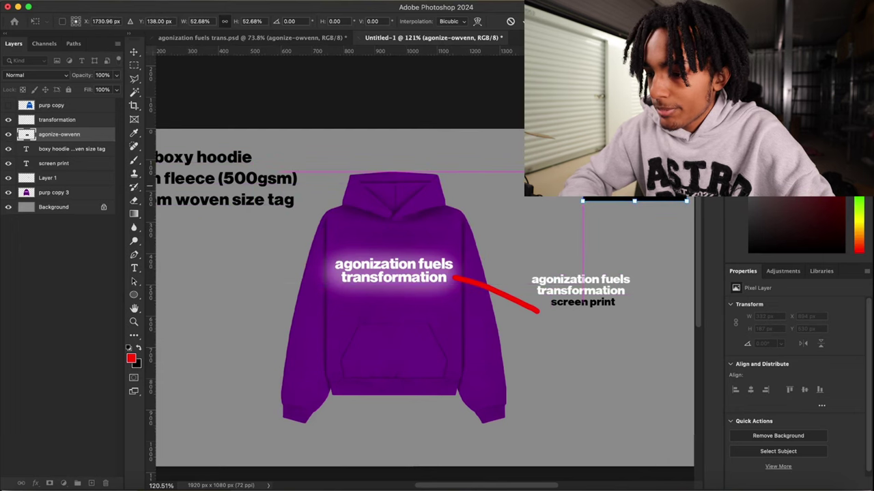
{"action": "key", "text": "Return"}
Add a 37 pt black label "woven size tag" just below the black logo tag.
{"action": "key", "text": "t"}
{"action": "scroll", "coordinate": [328, 280], "scroll_direction": "right", "scroll_amount": 4}
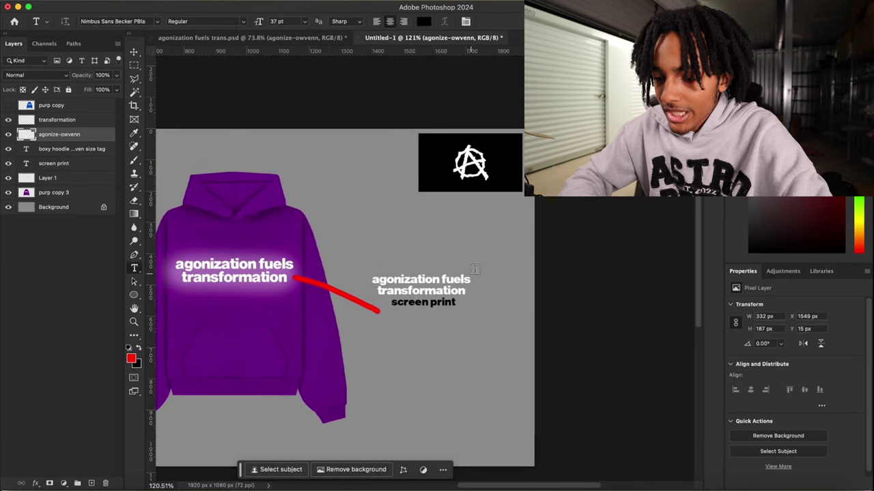
{"action": "left_click", "coordinate": [457, 218]}
{"action": "type", "text": "de"}
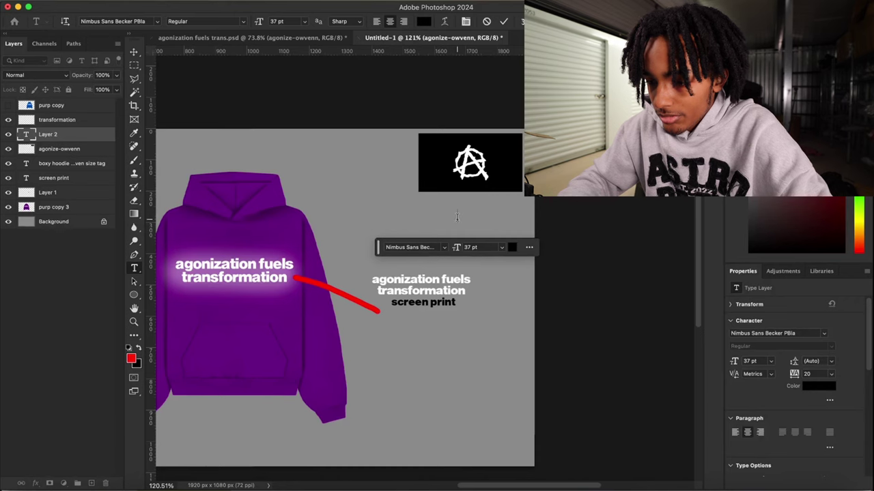
{"action": "type", "text": "woven size tag"}
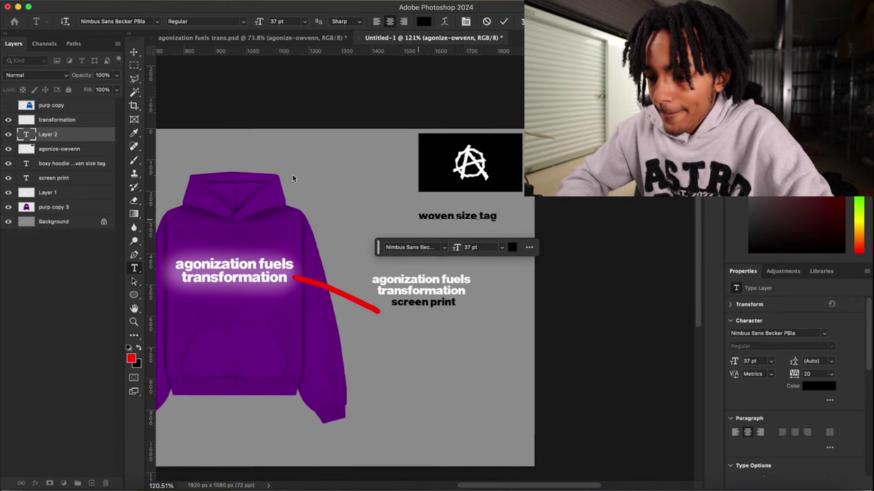
{"action": "left_click", "coordinate": [134, 52]}
Add a fourth line "acid wash where logo is" to the boxy hoodie note.
{"action": "scroll", "coordinate": [328, 273], "scroll_direction": "left", "scroll_amount": 5}
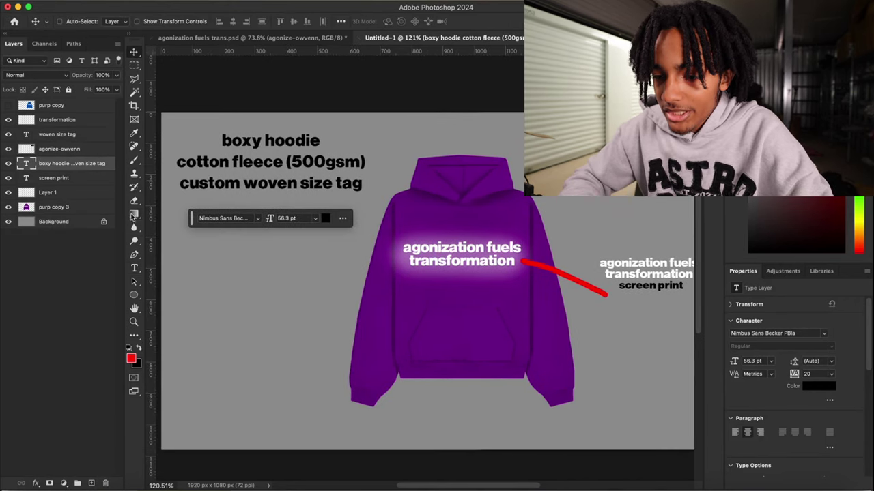
{"action": "left_click", "coordinate": [135, 269]}
{"action": "left_click", "coordinate": [360, 186]}
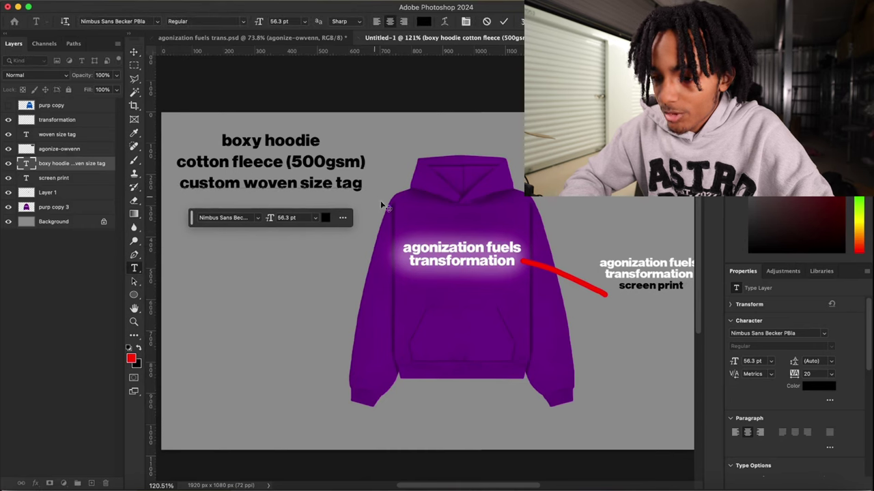
{"action": "key", "text": "Return"}
{"action": "type", "text": "acid wash"}
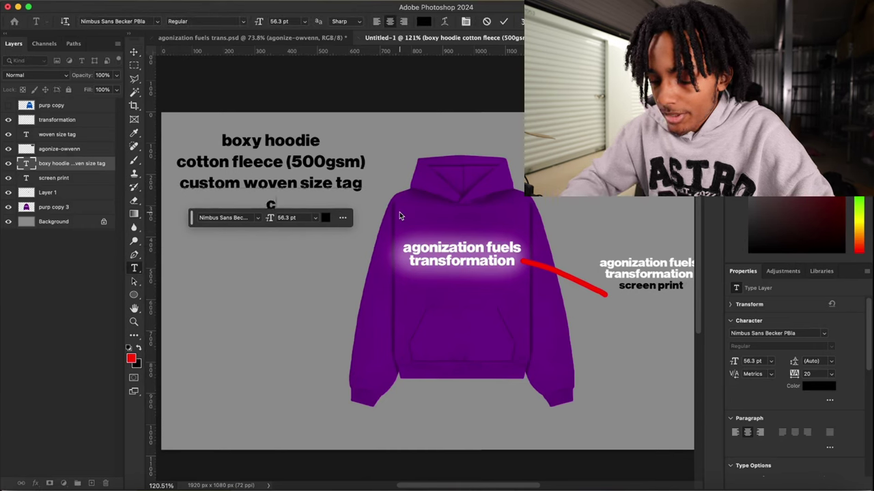
{"action": "type", "text": " where logo is"}
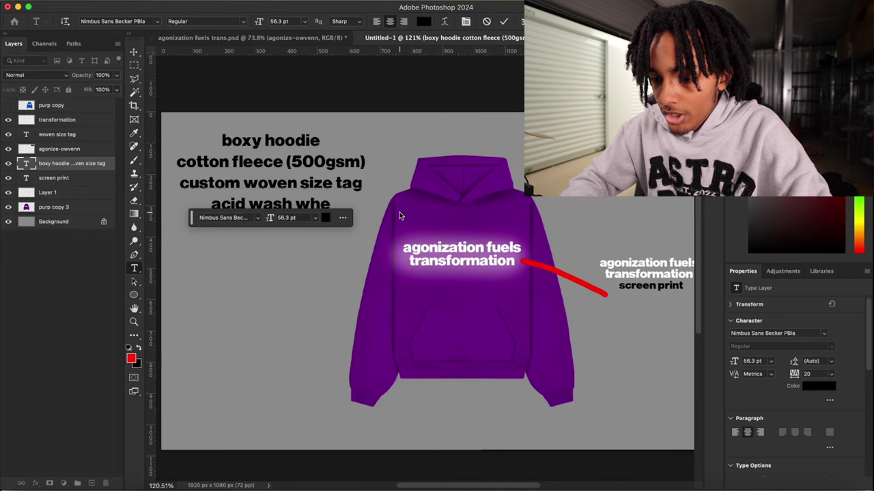
{"action": "left_click", "coordinate": [134, 52]}
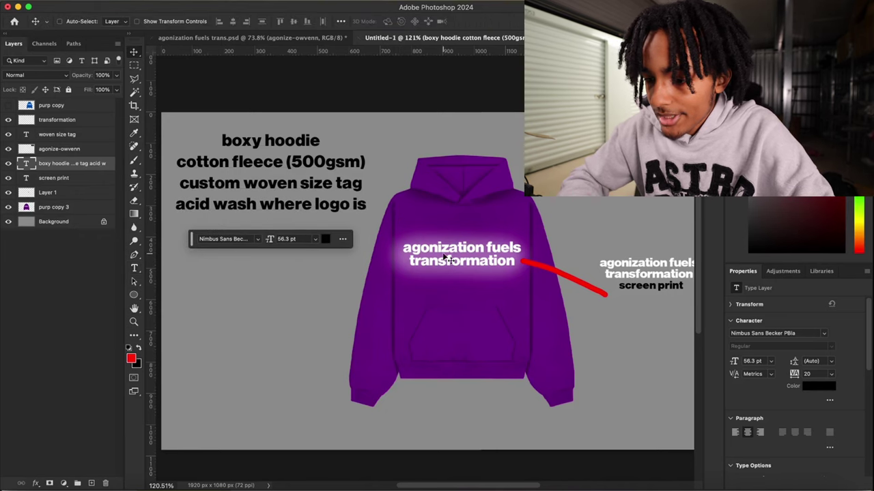
Create a new empty layer directly above Layer 1.
{"action": "scroll", "coordinate": [438, 251], "scroll_direction": "up", "scroll_amount": 10}
{"action": "scroll", "coordinate": [406, 288], "scroll_direction": "down", "scroll_amount": 3}
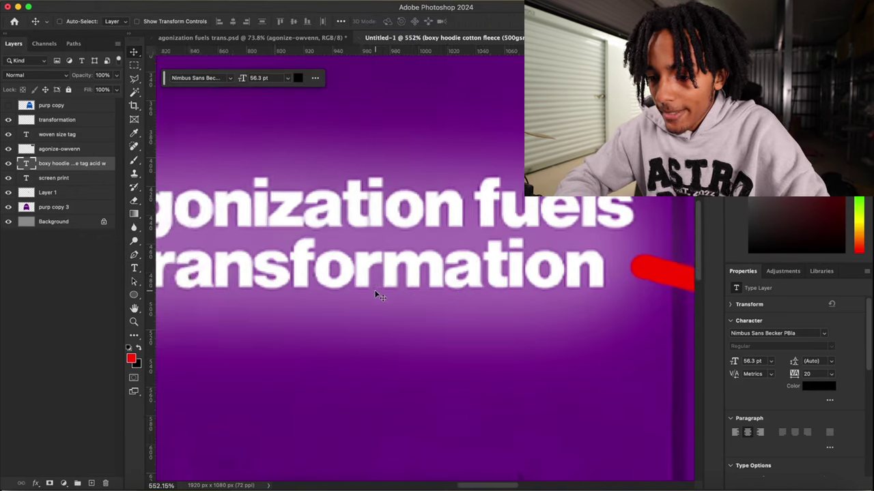
{"action": "left_click", "coordinate": [65, 192]}
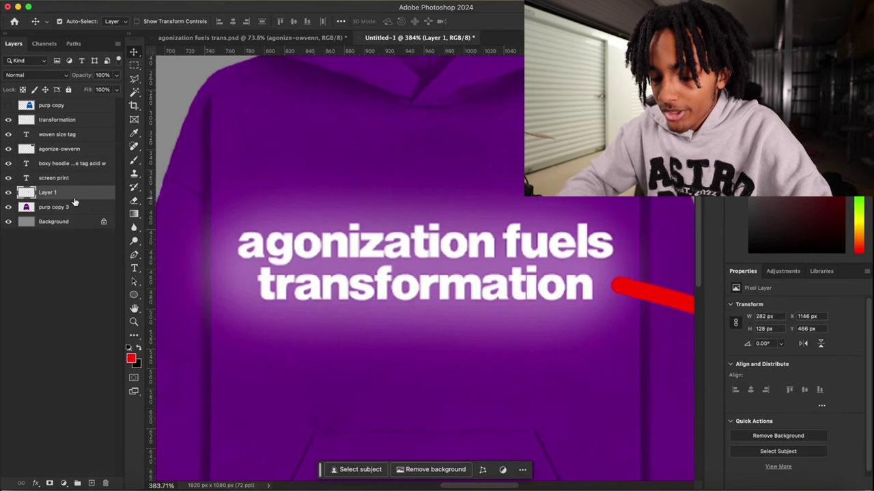
{"action": "key", "text": "super+shift+n"}
{"action": "key", "text": "Return"}
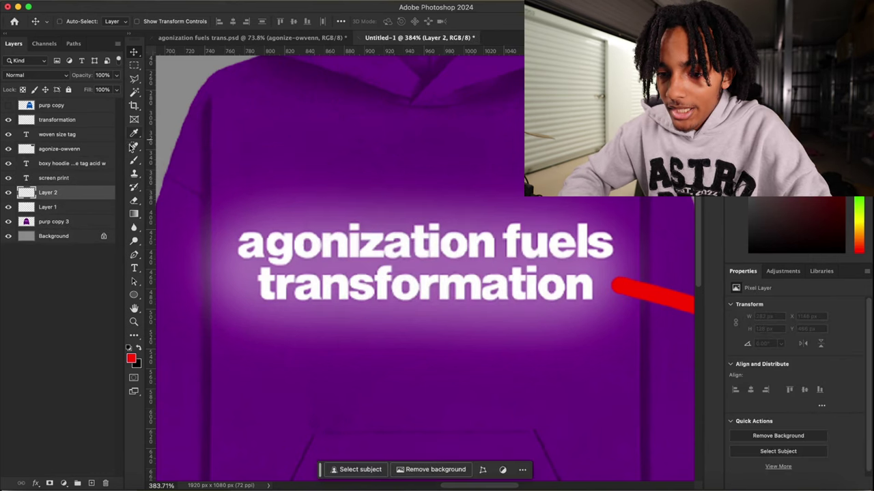
Paint a cyan pointer line with the Brush from the glow under the hoodie slogan out past the sleeve below the note.
{"action": "left_click", "coordinate": [135, 161]}
{"action": "scroll", "coordinate": [515, 327], "scroll_direction": "down", "scroll_amount": 1}
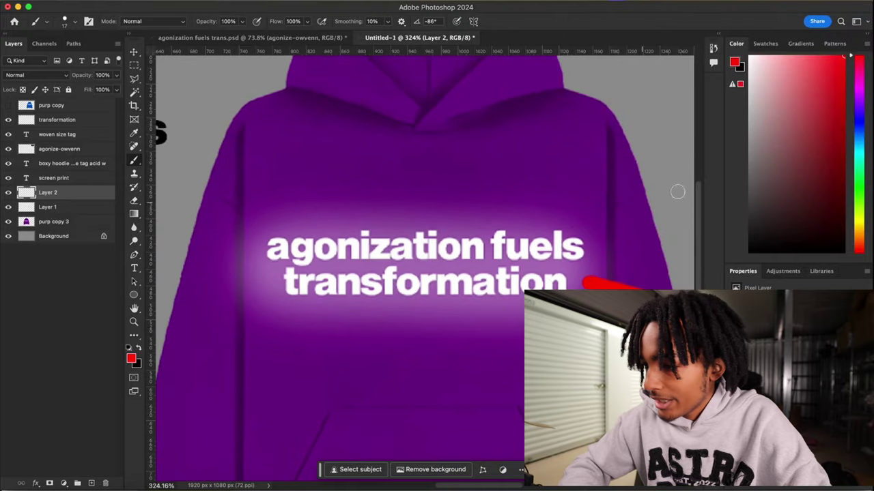
{"action": "left_click", "coordinate": [852, 156]}
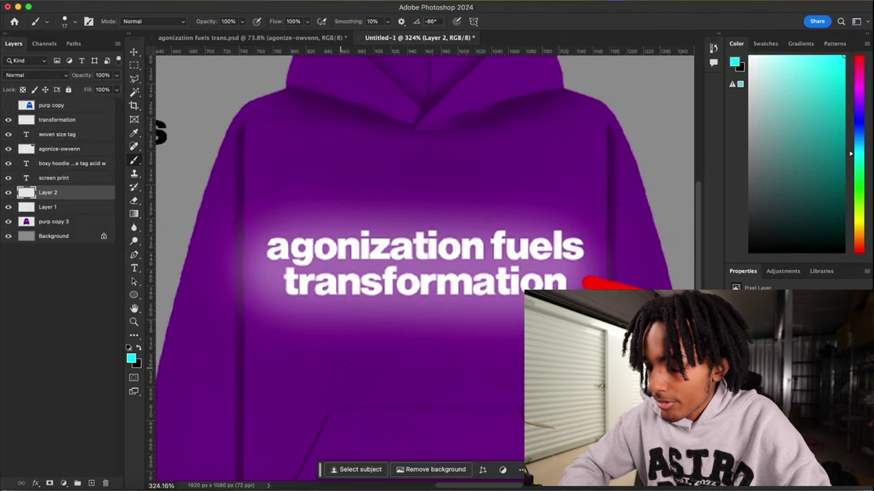
{"action": "scroll", "coordinate": [332, 294], "scroll_direction": "down", "scroll_amount": 5}
{"action": "left_click_drag", "start_coordinate": [339, 198], "coordinate": [238, 281]}
{"action": "left_click_drag", "start_coordinate": [219, 310], "coordinate": [195, 348]}
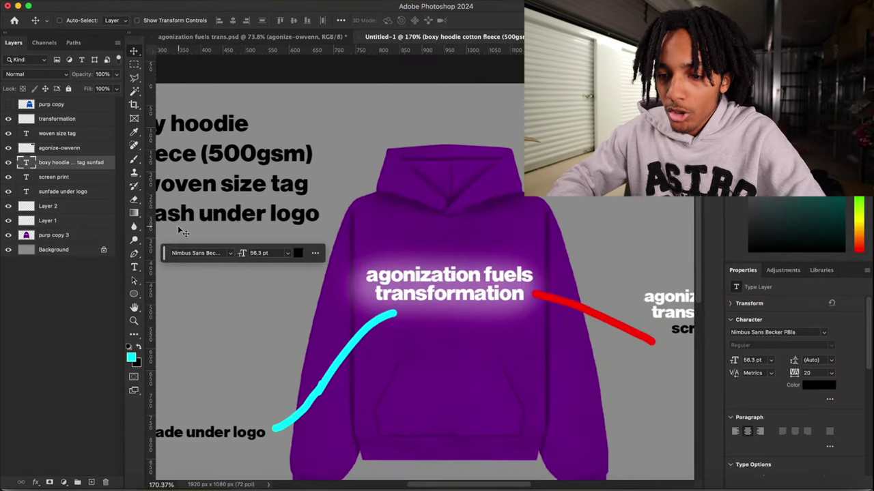
{"action": "left_click", "coordinate": [134, 159]}
{"action": "scroll", "coordinate": [478, 300], "scroll_direction": "down", "scroll_amount": 5}
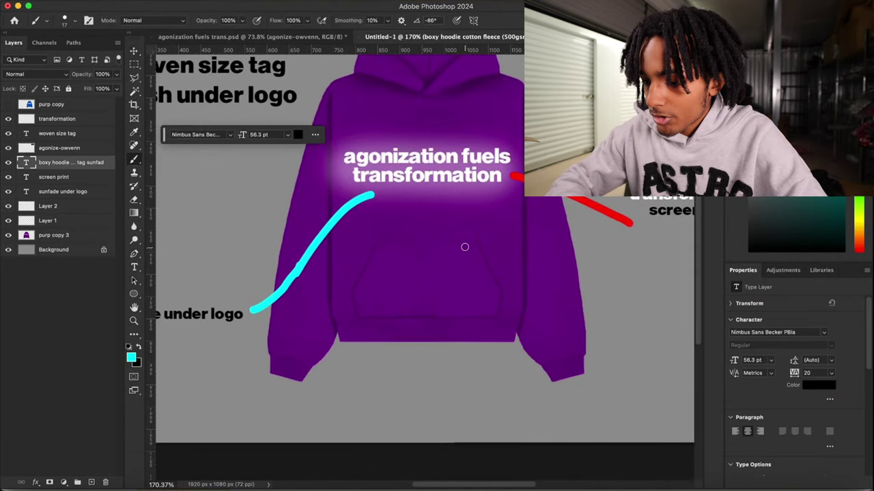
{"action": "key", "text": "super+alt+shift+n"}
{"action": "left_click", "coordinate": [472, 216]}
{"action": "key", "text": "super+z"}
{"action": "key", "text": "super+z"}
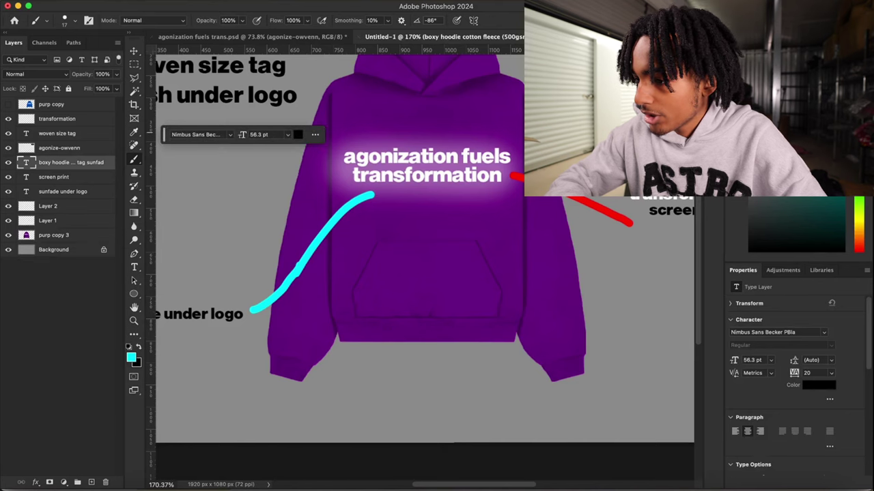
Lighten the grey background layer with a Hue/Saturation adjustment, setting Lightness to +37.
{"action": "scroll", "coordinate": [186, 201], "scroll_direction": "down", "scroll_amount": 3, "text": "alt"}
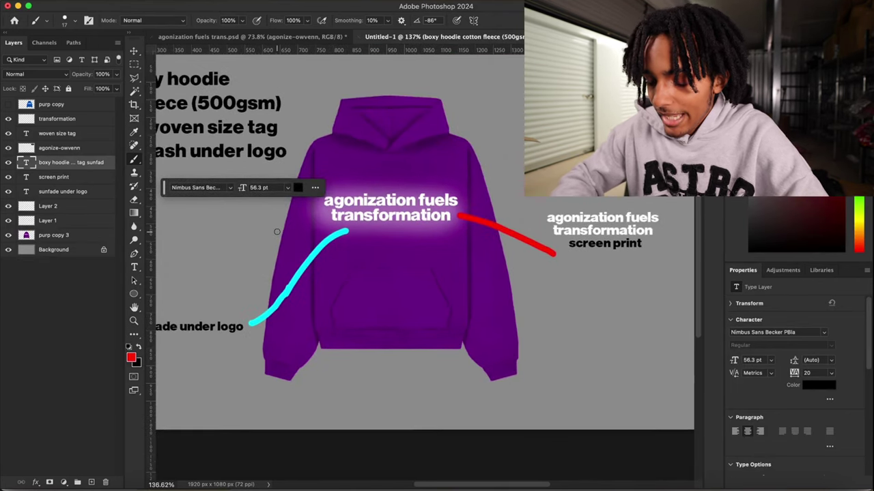
{"action": "scroll", "coordinate": [277, 232], "scroll_direction": "down", "scroll_amount": 4, "text": "alt"}
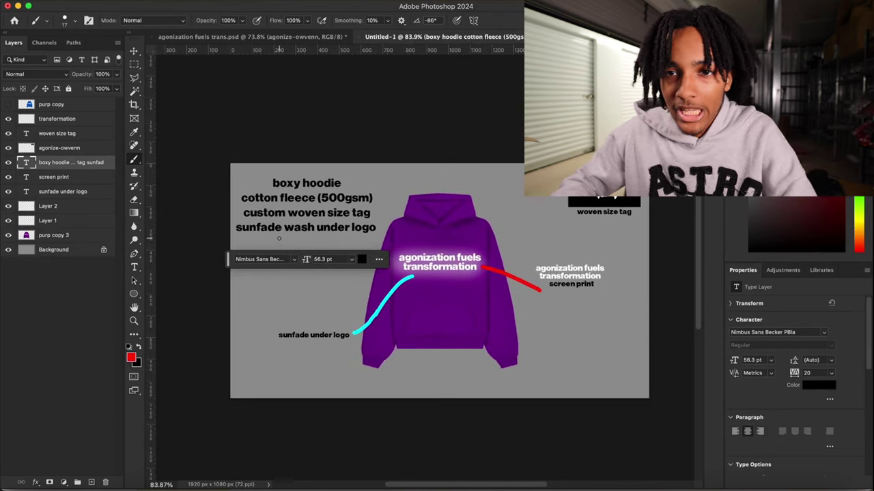
{"action": "scroll", "coordinate": [543, 269], "scroll_direction": "up", "scroll_amount": 2, "text": "alt"}
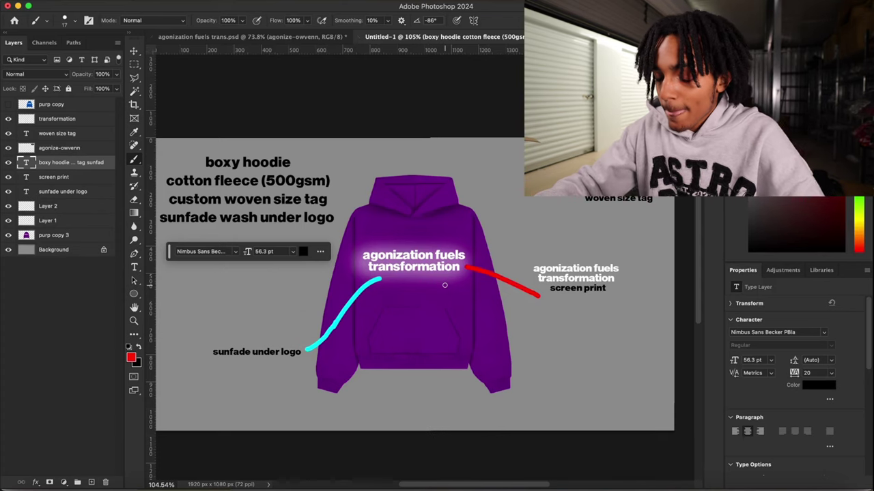
{"action": "scroll", "coordinate": [444, 286], "scroll_direction": "left", "scroll_amount": 2}
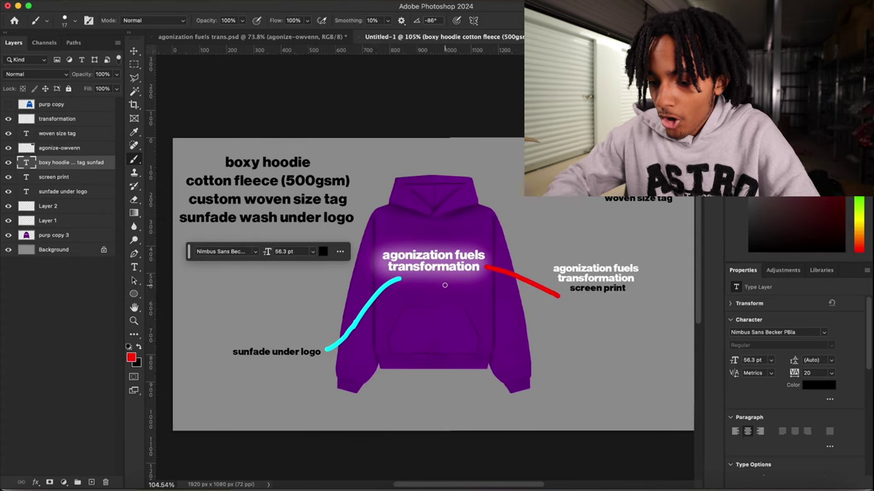
{"action": "left_click", "coordinate": [103, 251]}
{"action": "key", "text": "super+u"}
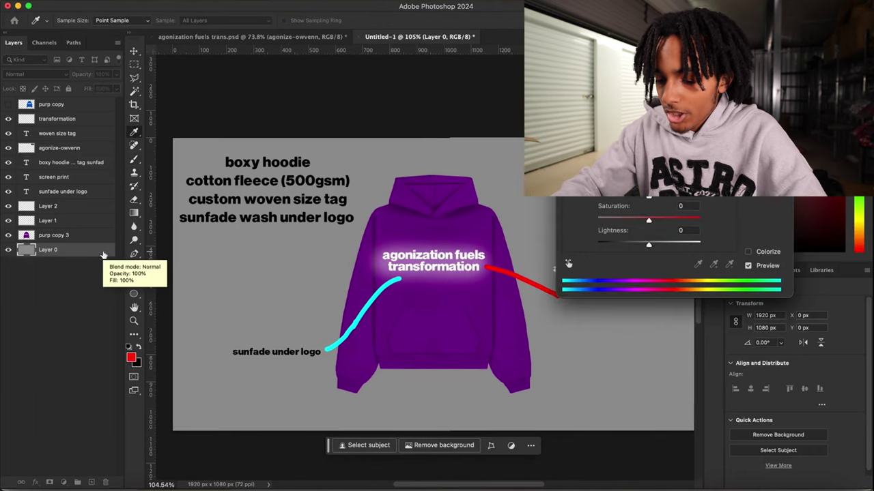
{"action": "left_click", "coordinate": [668, 244]}
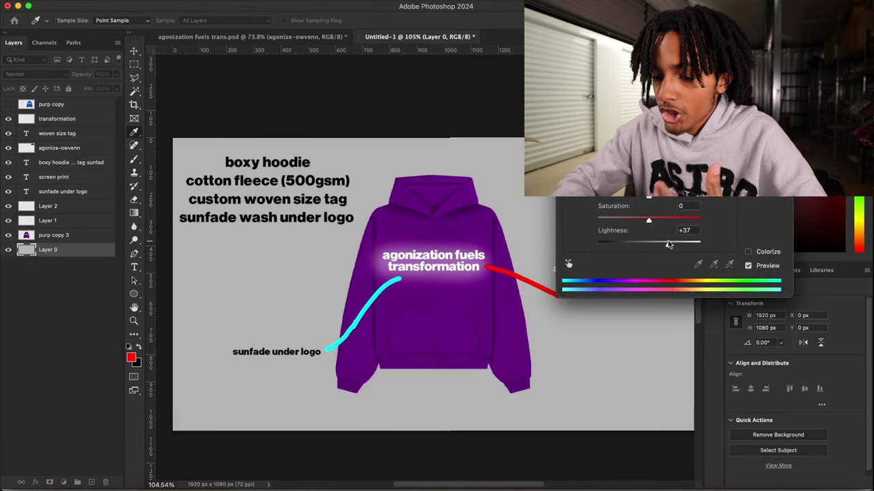
{"action": "key", "text": "Return"}
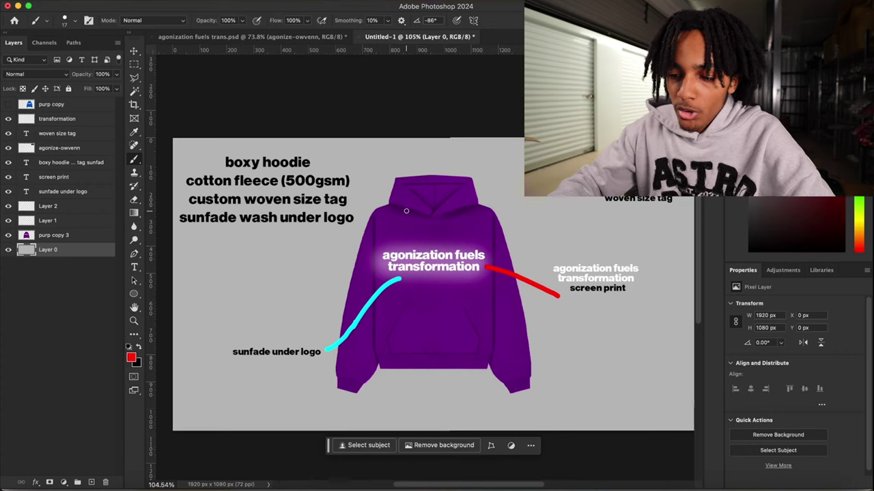
{"action": "left_click", "coordinate": [60, 161]}
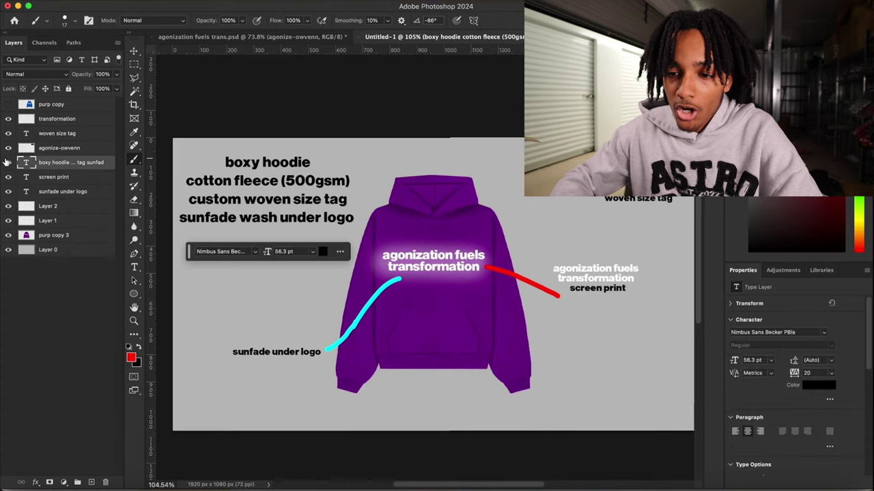
{"action": "left_click", "coordinate": [8, 162]}
{"action": "left_click", "coordinate": [8, 162]}
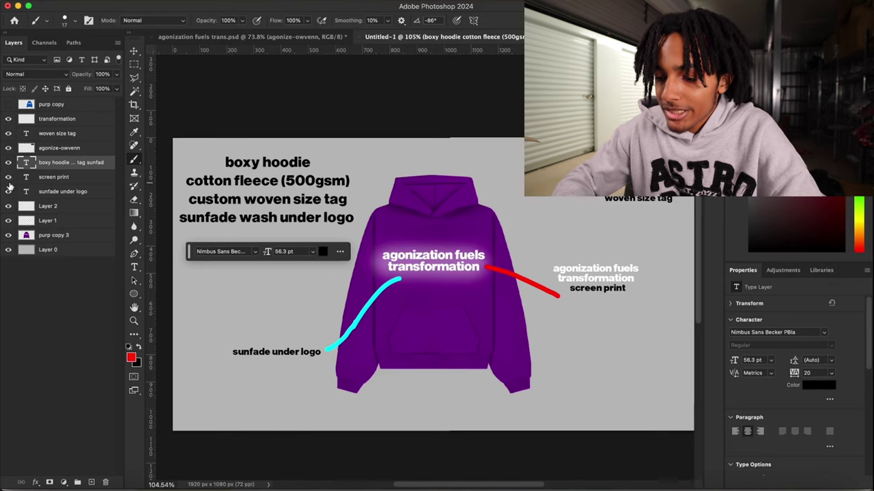
{"action": "scroll", "coordinate": [460, 281], "scroll_direction": "up", "scroll_amount": 3}
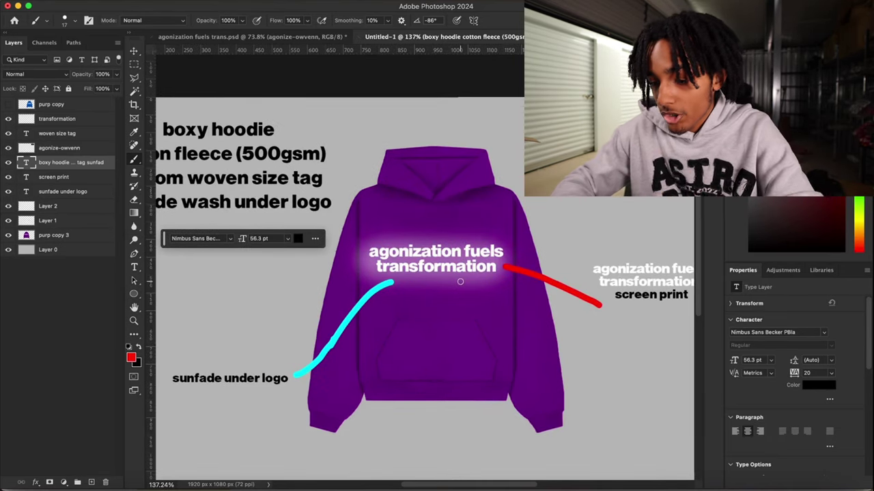
{"action": "scroll", "coordinate": [460, 282], "scroll_direction": "right", "scroll_amount": 5}
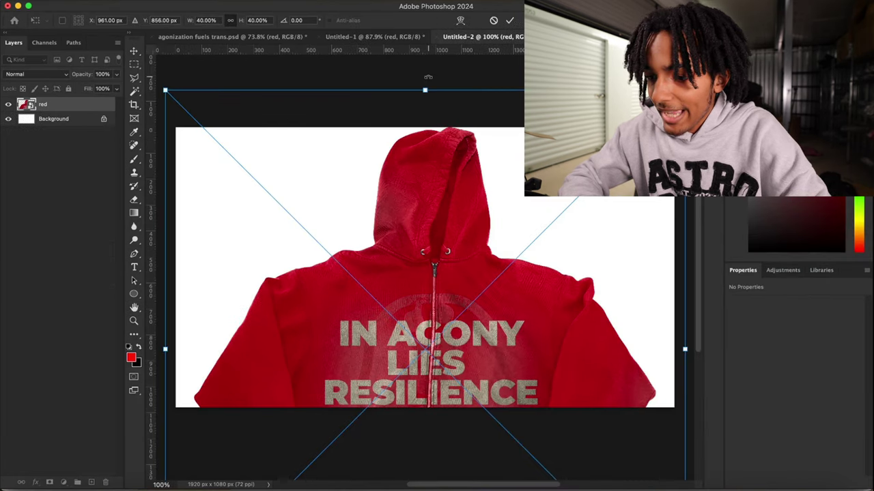
Scale the placed red hoodie image down to 23.85% and centre it on the canvas.
{"action": "left_click_drag", "start_coordinate": [390, 91], "coordinate": [390, 299]}
{"action": "left_click_drag", "start_coordinate": [399, 374], "coordinate": [399, 187]}
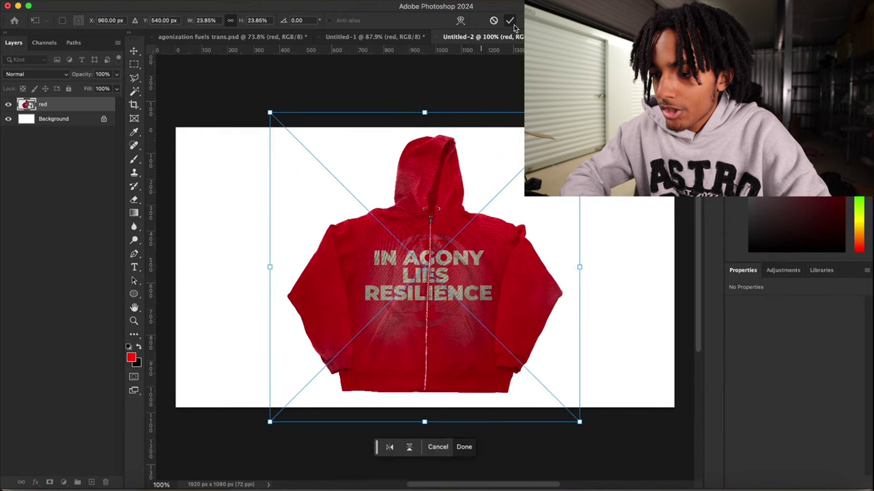
{"action": "key", "text": "Return"}
Create an empty layer above the red hoodie and try a red Brush stroke outward from the word AGONY.
{"action": "key", "text": "ctrl+shift+alt+n"}
{"action": "scroll", "coordinate": [442, 176], "scroll_direction": "up", "scroll_amount": 3}
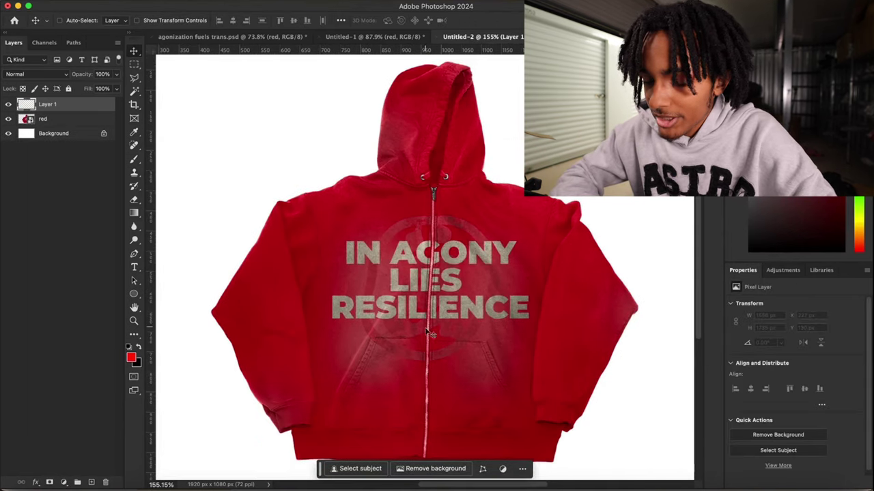
{"action": "key", "text": "b"}
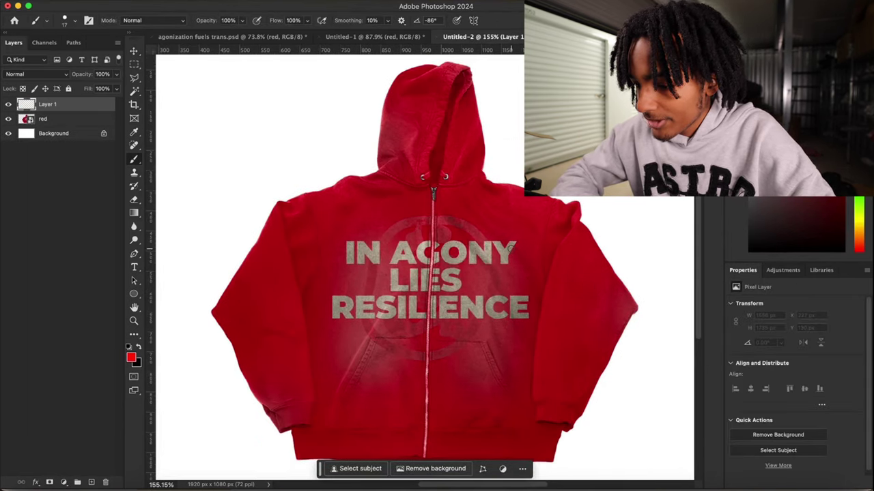
{"action": "left_click_drag", "start_coordinate": [510, 244], "coordinate": [556, 238]}
{"action": "key", "text": "ctrl+z"}
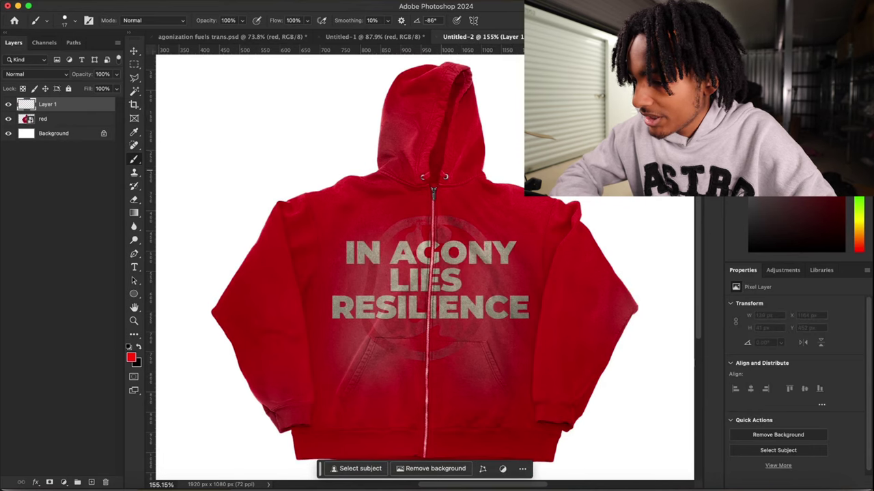
Paint a blue 12 px Brush pointer line from the Y of AGONY up past the shoulder onto the white background.
{"action": "left_click", "coordinate": [748, 157]}
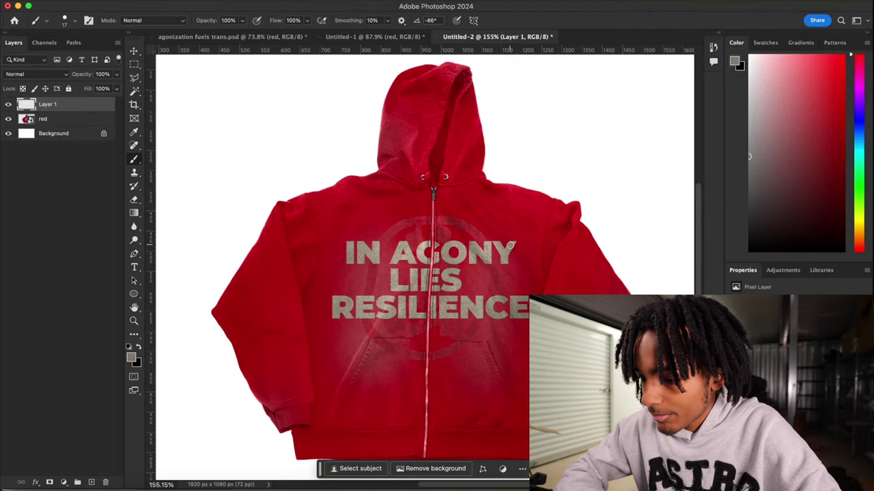
{"action": "left_click", "coordinate": [858, 120]}
{"action": "left_click", "coordinate": [831, 66]}
{"action": "scroll", "coordinate": [428, 311], "scroll_direction": "up", "scroll_amount": 3}
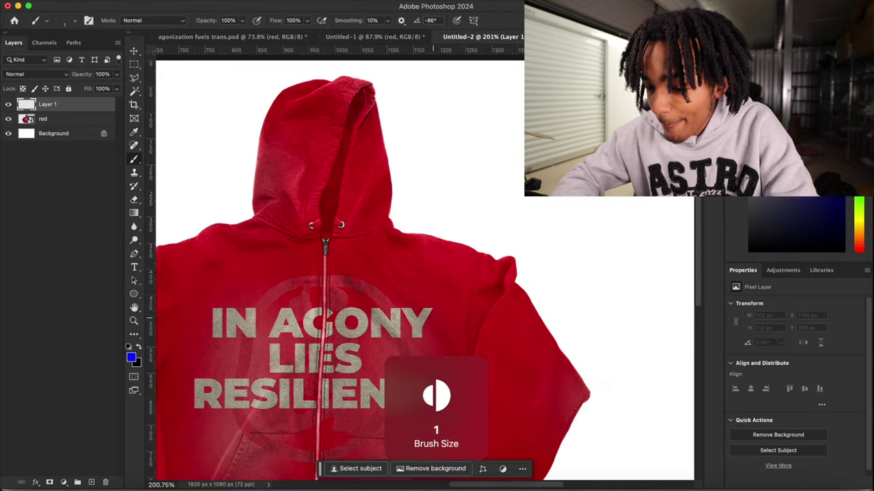
{"action": "key", "text": "bracketright"}
{"action": "key", "text": "bracketright"}
{"action": "key", "text": "bracketright"}
{"action": "key", "text": "bracketright"}
{"action": "left_click", "coordinate": [428, 311], "text": "shift"}
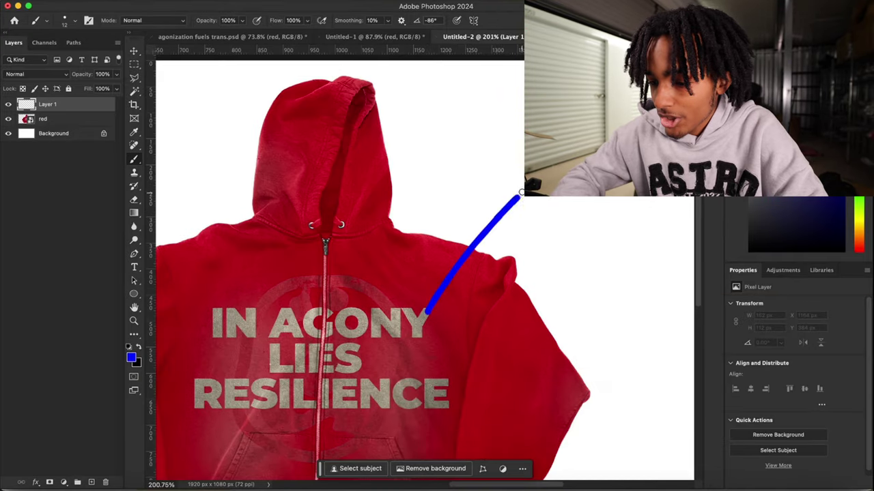
Add a blue text label "essentials lettering print" above the pointer line's upper end, scaled to 167% (30.06 pt).
{"action": "scroll", "coordinate": [416, 269], "scroll_direction": "up", "scroll_amount": 2}
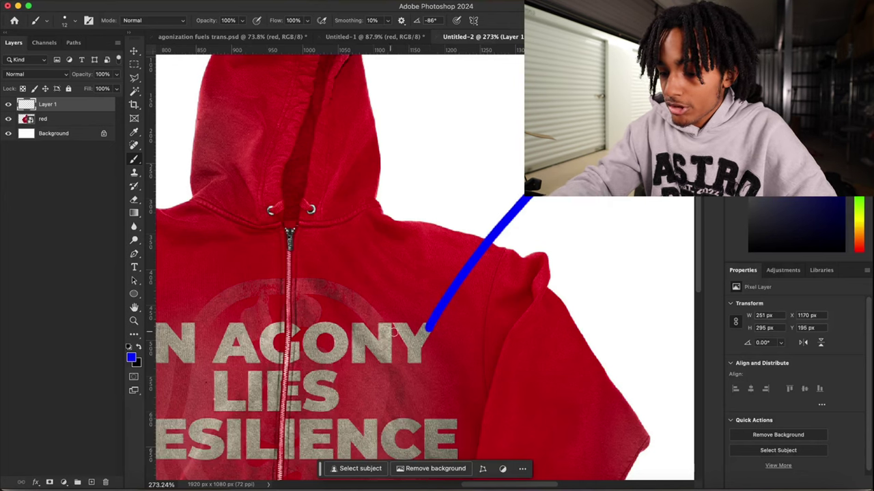
{"action": "key", "text": "t"}
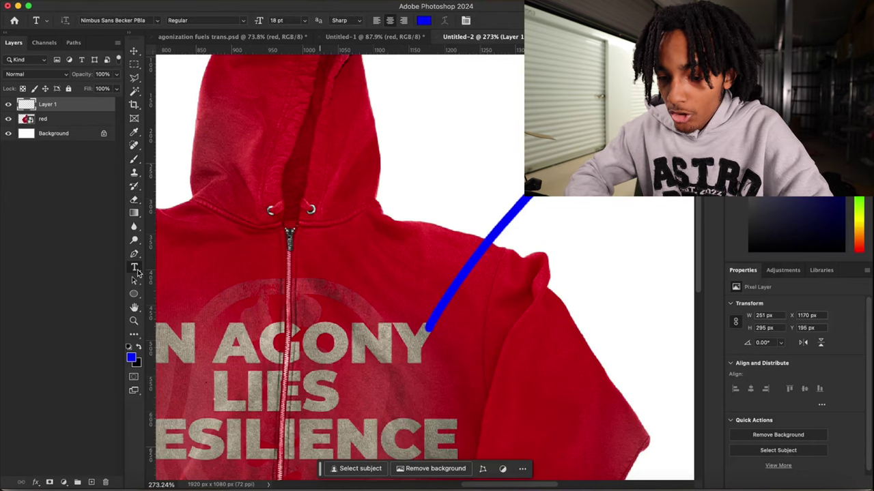
{"action": "left_click", "coordinate": [443, 113]}
{"action": "type", "text": "silicone print"}
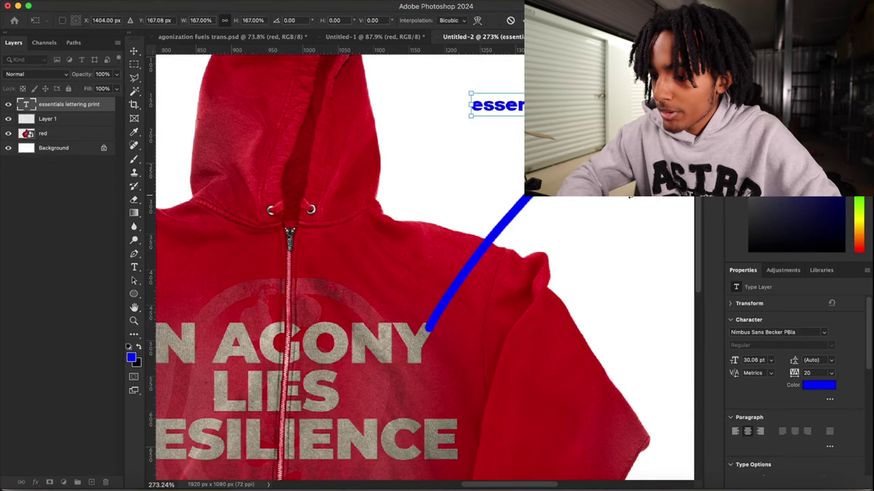
{"action": "scroll", "coordinate": [629, 196], "scroll_direction": "right", "scroll_amount": 2}
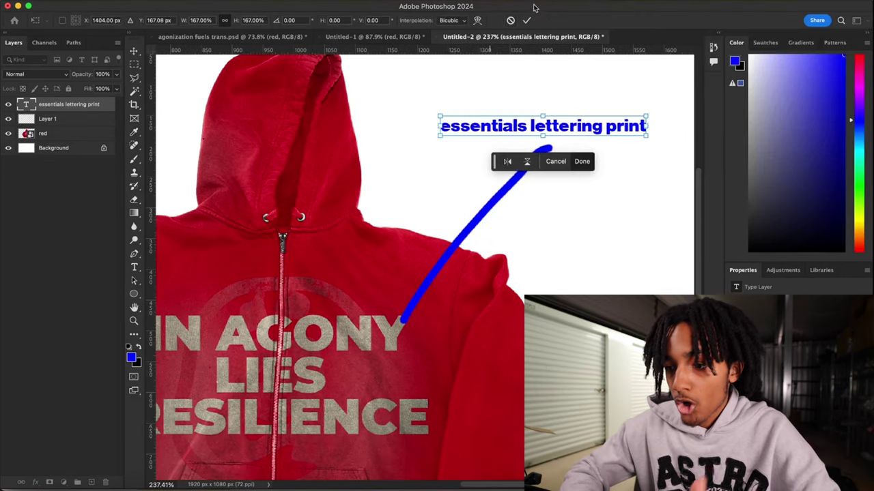
{"action": "left_click", "coordinate": [526, 20]}
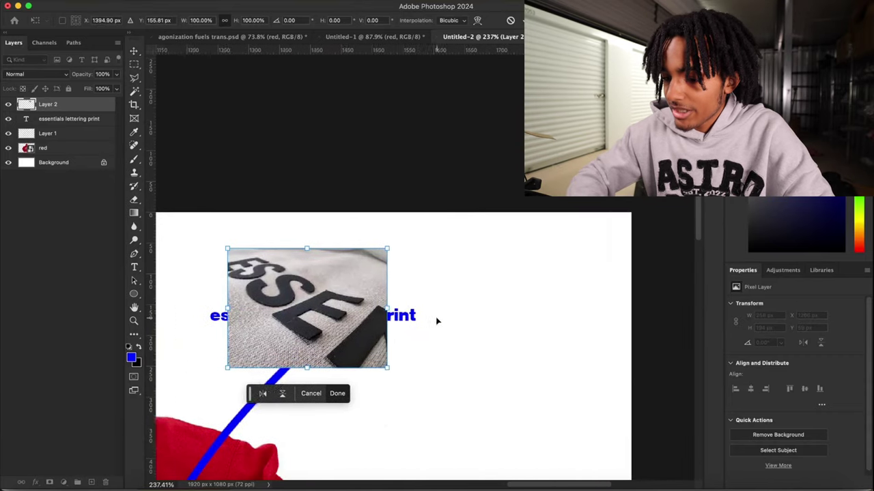
Enlarge the pasted lettering reference photo to about 402 x 301 px and place it beside the lettering label, layered beneath the pointer line.
{"action": "left_click_drag", "start_coordinate": [370, 308], "coordinate": [462, 296]}
{"action": "left_click_drag", "start_coordinate": [388, 335], "coordinate": [529, 337]}
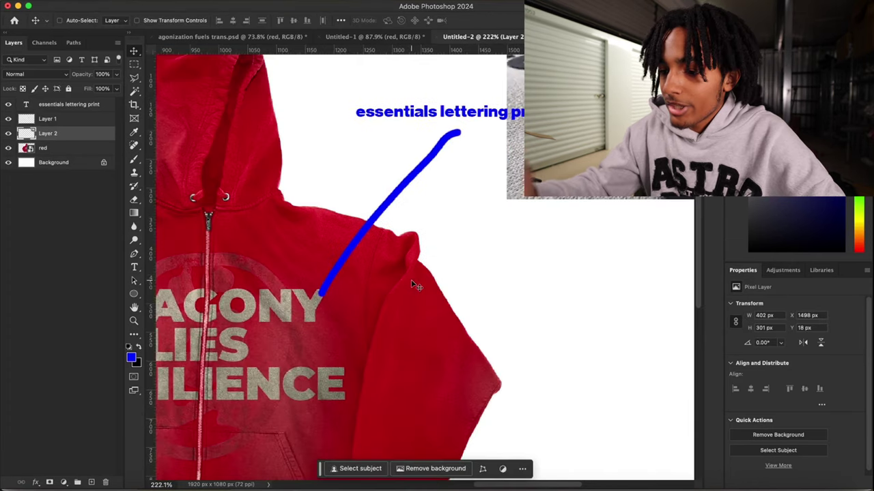
{"action": "scroll", "coordinate": [413, 285], "scroll_direction": "up", "scroll_amount": 3}
{"action": "scroll", "coordinate": [413, 285], "scroll_direction": "right", "scroll_amount": 2}
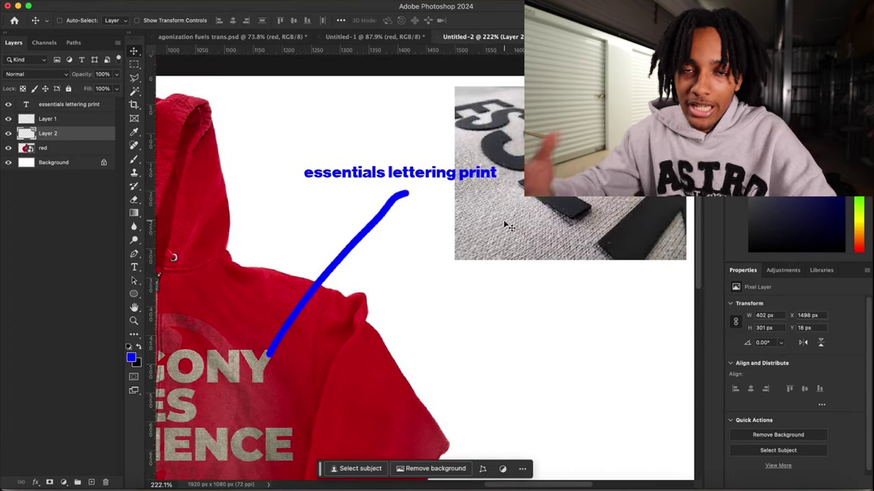
On a new layer above the reference photo, paint a blue pointer line from the faded circular graphic near the pocket down past the hem.
{"action": "scroll", "coordinate": [507, 228], "scroll_direction": "down", "scroll_amount": 5}
{"action": "scroll", "coordinate": [507, 227], "scroll_direction": "left", "scroll_amount": 6}
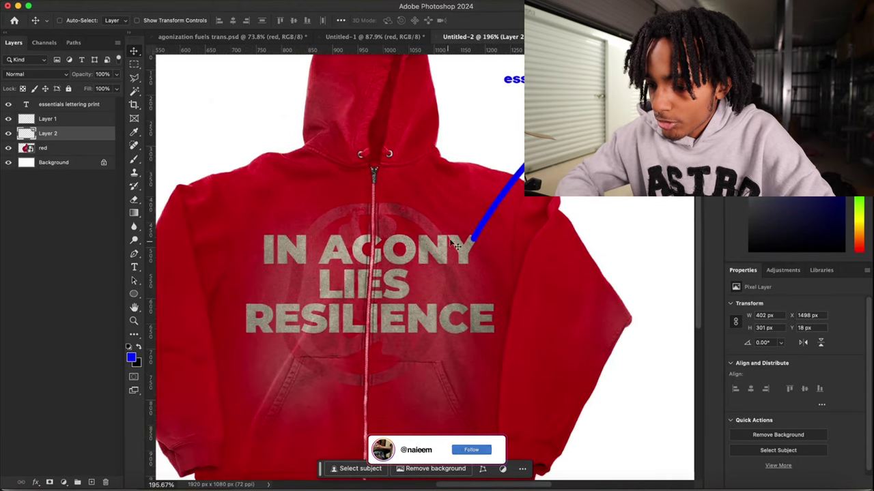
{"action": "left_click", "coordinate": [134, 158]}
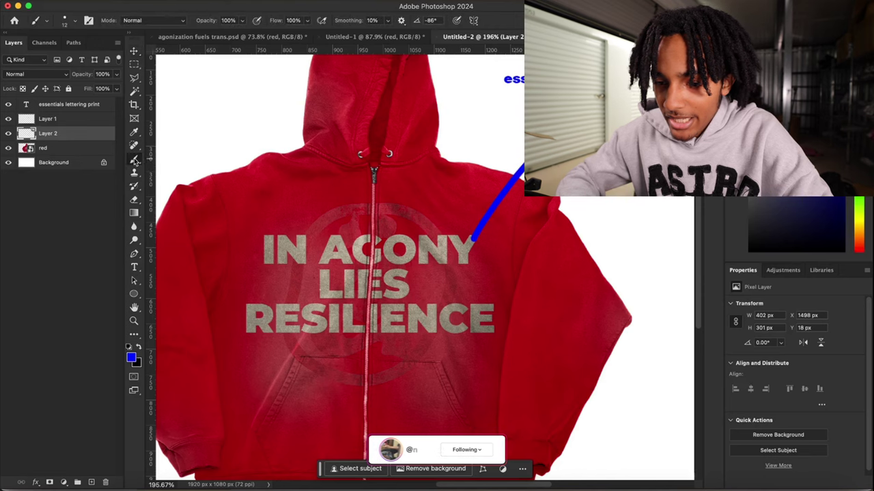
{"action": "key", "text": "super+shift+n"}
{"action": "key", "text": "Return"}
{"action": "scroll", "coordinate": [413, 390], "scroll_direction": "down", "scroll_amount": 3}
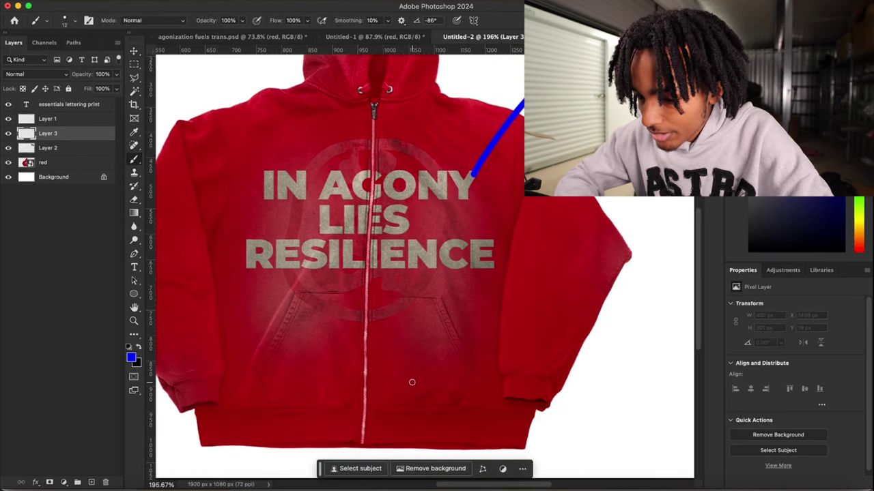
{"action": "mouse_move", "coordinate": [390, 309]}
{"action": "left_mouse_down"}
{"action": "mouse_move", "coordinate": [440, 373]}
{"action": "mouse_move", "coordinate": [548, 456]}
{"action": "left_mouse_up"}
Add a blue text label "screen print" at 68.13 pt beside the lower end of the hem pointer line.
{"action": "scroll", "coordinate": [550, 456], "scroll_direction": "down", "scroll_amount": 8}
{"action": "scroll", "coordinate": [550, 456], "scroll_direction": "right", "scroll_amount": 3}
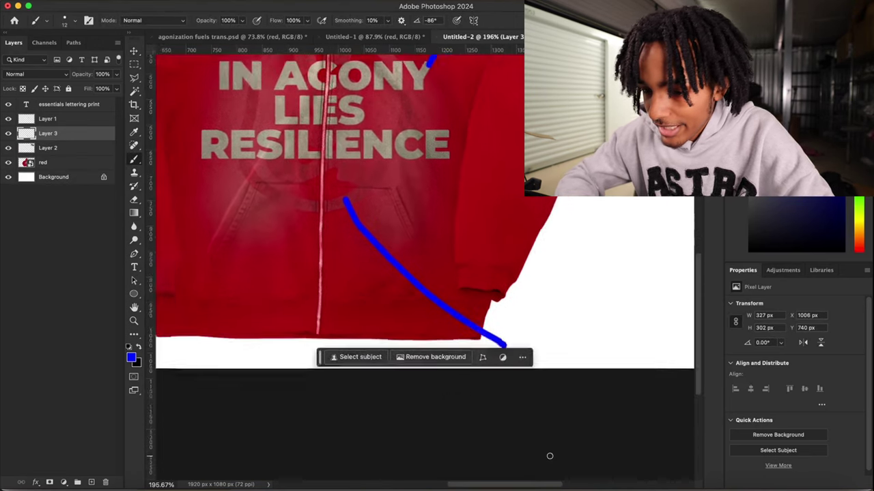
{"action": "left_click", "coordinate": [133, 254]}
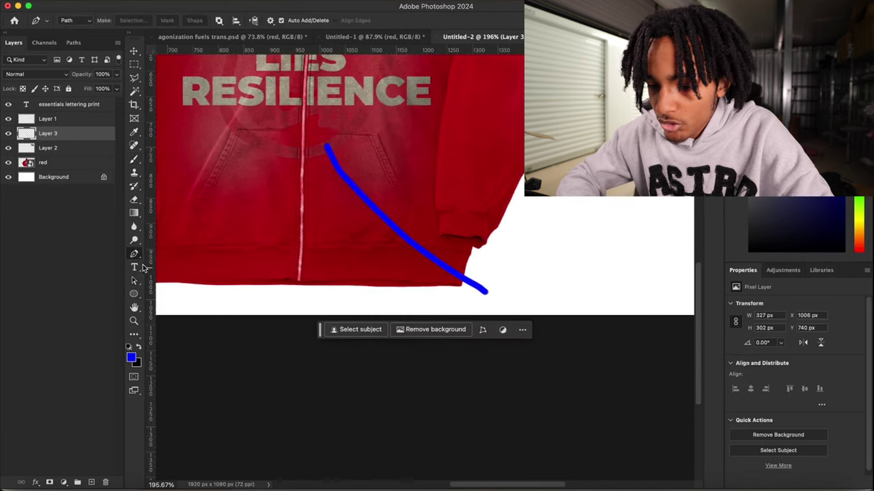
{"action": "left_click", "coordinate": [134, 267]}
{"action": "left_click", "coordinate": [298, 279]}
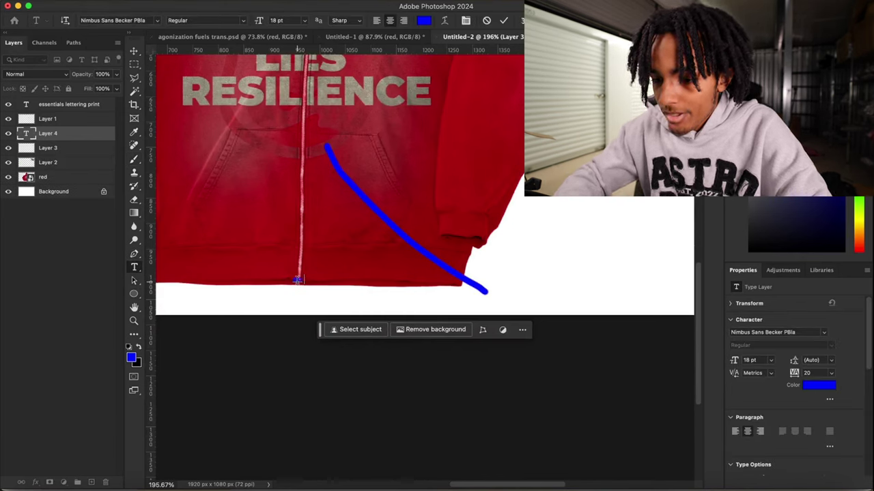
{"action": "type", "text": "screen print"}
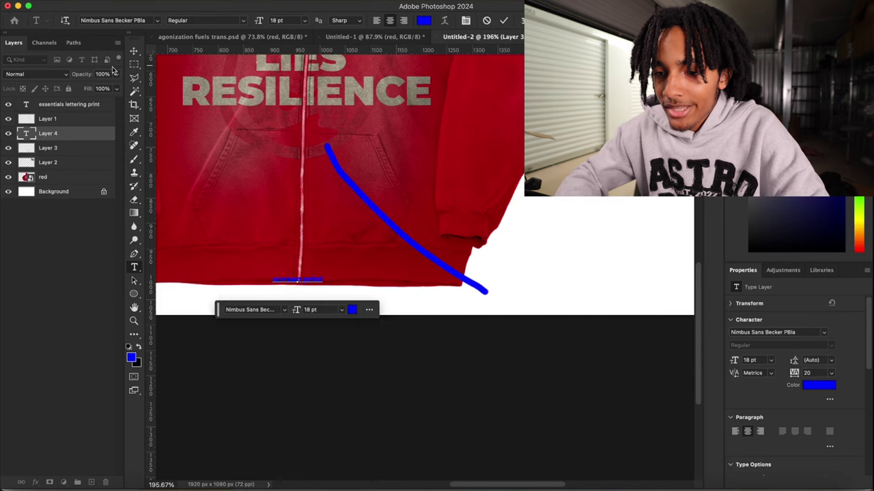
{"action": "key", "text": "Escape"}
{"action": "key", "text": "v"}
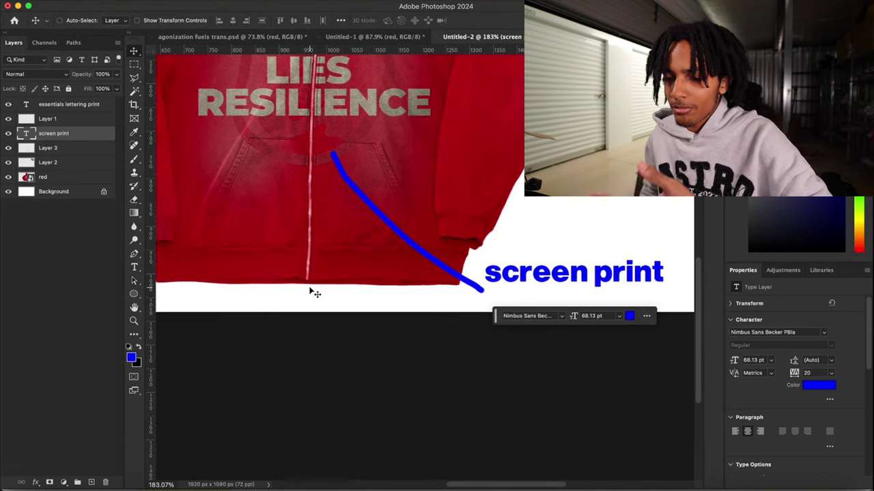
Paint a blue pointer line from the faded pocket edge past the sleeve cuff and add an enlarged blue label "sunfade under printing" above its outer end.
{"action": "scroll", "coordinate": [314, 293], "scroll_direction": "up", "scroll_amount": 5}
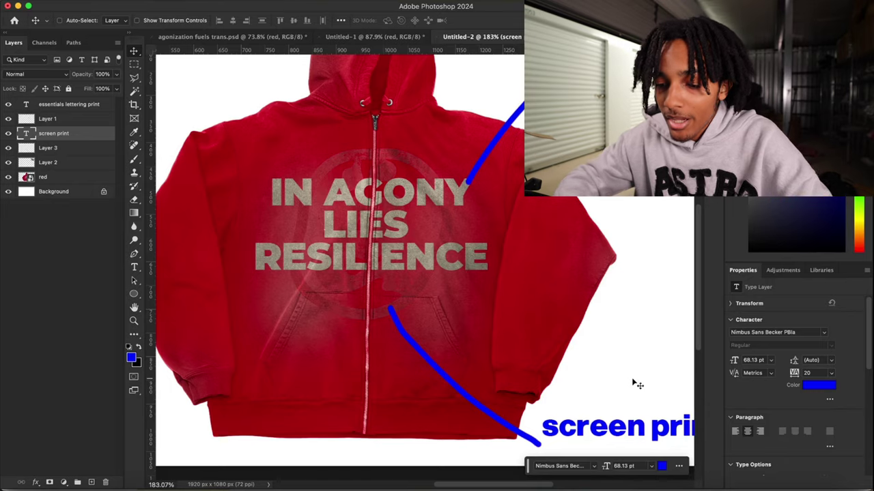
{"action": "scroll", "coordinate": [442, 352], "scroll_direction": "up", "scroll_amount": 10}
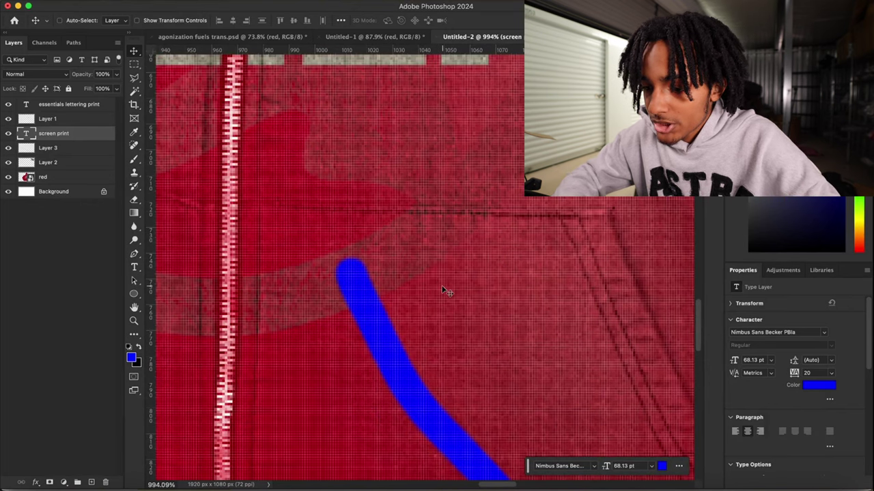
{"action": "scroll", "coordinate": [444, 290], "scroll_direction": "down", "scroll_amount": 6}
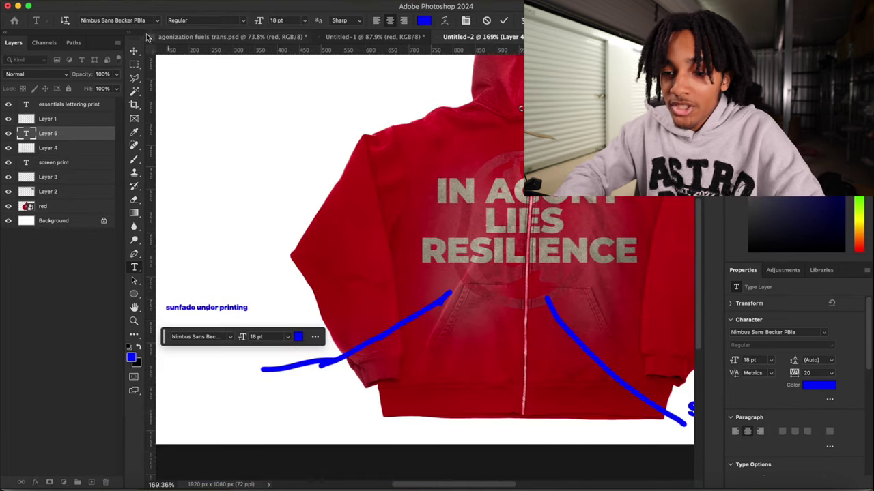
{"action": "left_click", "coordinate": [134, 51]}
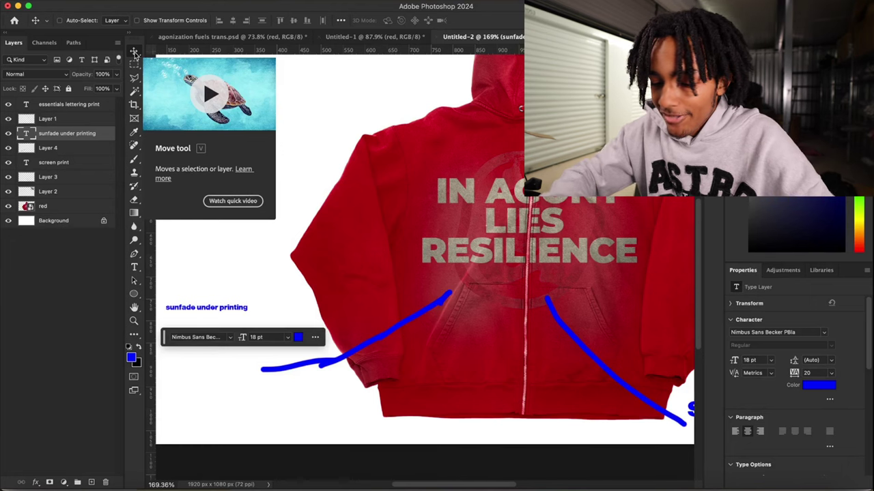
{"action": "key", "text": "ctrl+t"}
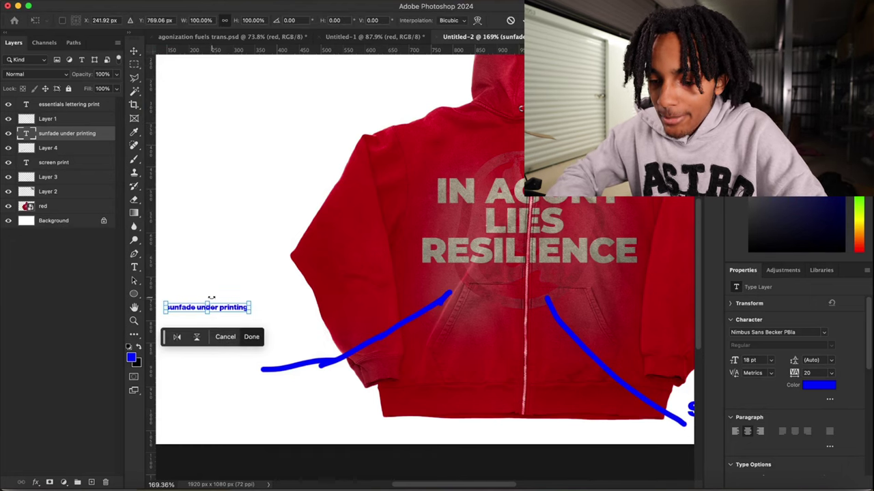
{"action": "left_click_drag", "start_coordinate": [212, 297], "coordinate": [237, 329]}
{"action": "scroll", "coordinate": [233, 349], "scroll_direction": "down", "scroll_amount": 2}
{"action": "scroll", "coordinate": [233, 349], "scroll_direction": "left", "scroll_amount": 3}
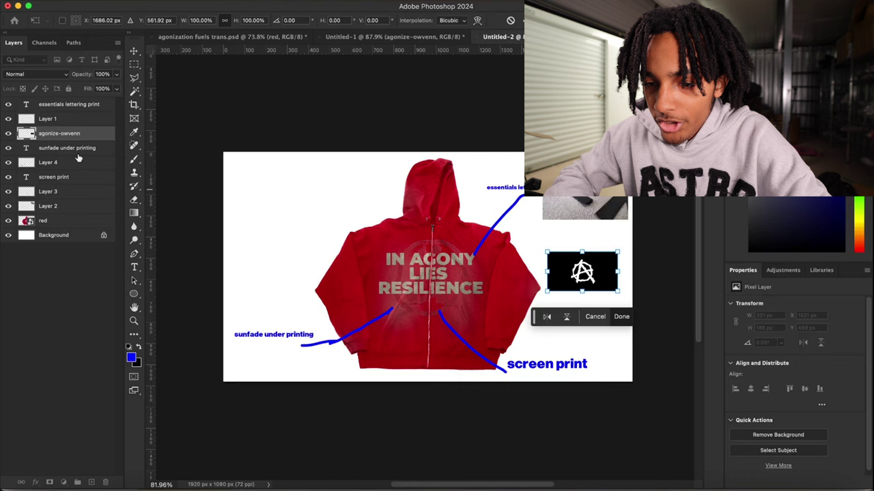
Place the agonize-owvenn tag image at 332 x 187 px beside the sleeve and add a blue text label "custom woven" beneath it.
{"action": "key", "text": "Return"}
{"action": "left_click", "coordinate": [134, 266]}
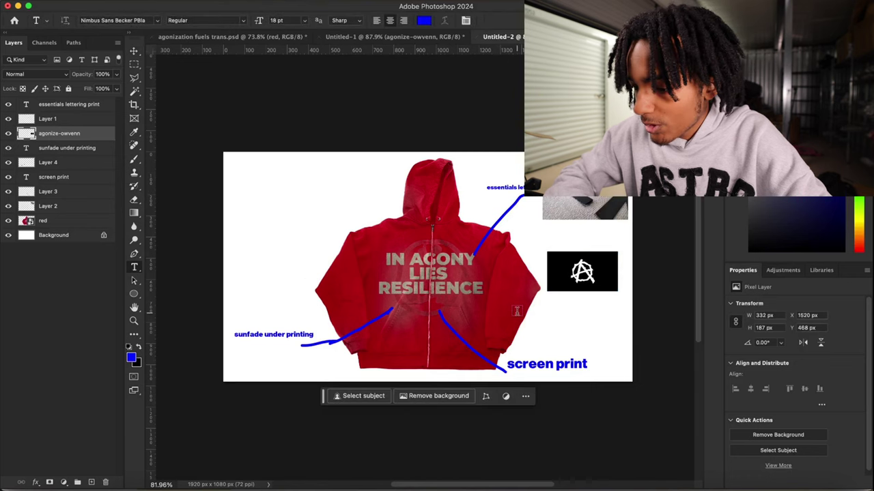
{"action": "left_click", "coordinate": [551, 314]}
{"action": "key", "text": "BackSpace"}
{"action": "type", "text": "custom_owvcen"}
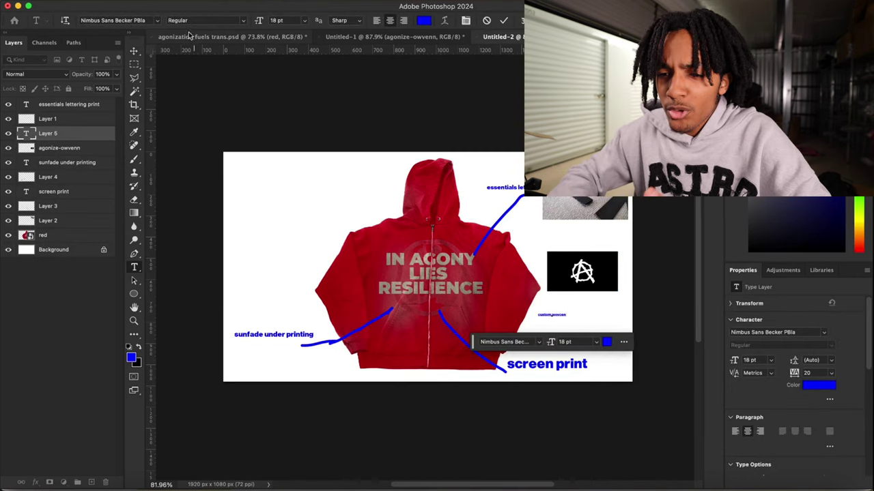
{"action": "left_click", "coordinate": [134, 49]}
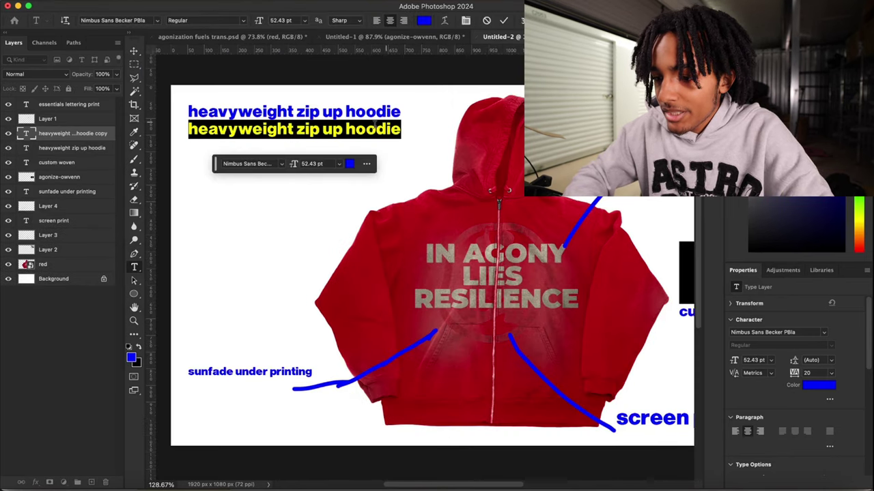
Add the 52.43 pt blue text lines "500 gsm" and "boxy fit ( see measurments )" beneath the "heavyweight zip up hoodie" line.
{"action": "type", "text": "500 gsm"}
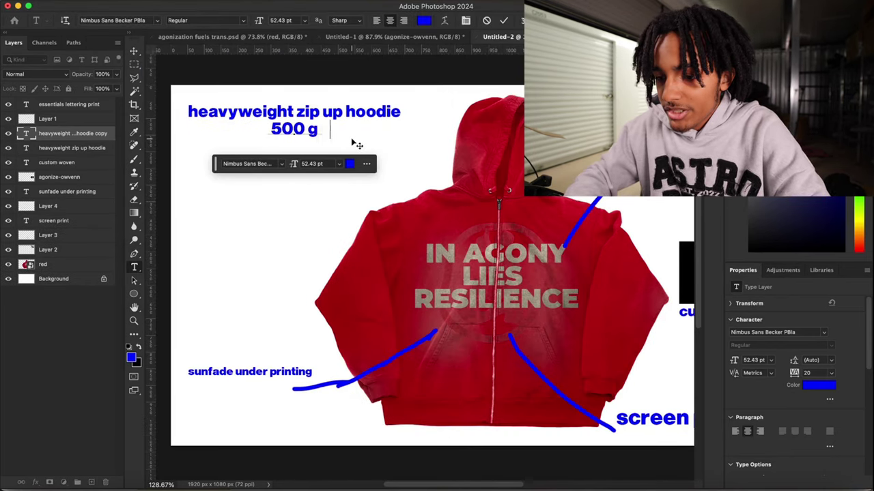
{"action": "left_click", "coordinate": [135, 51]}
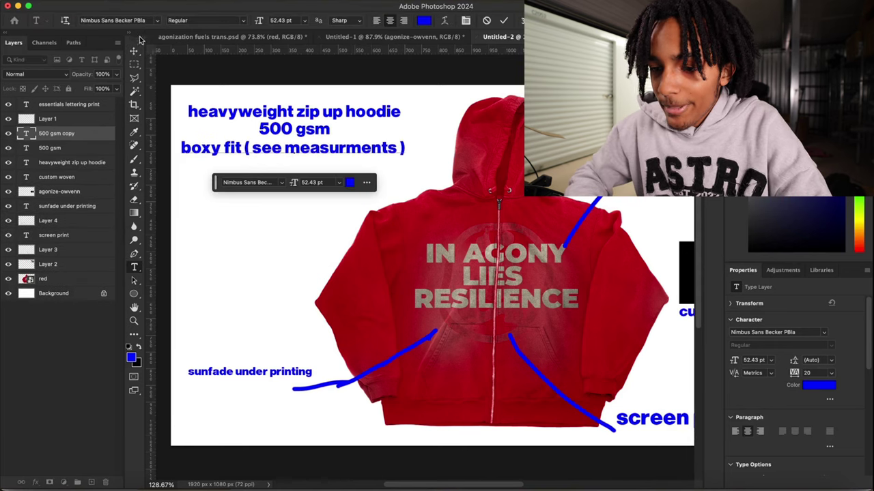
{"action": "left_click", "coordinate": [134, 51]}
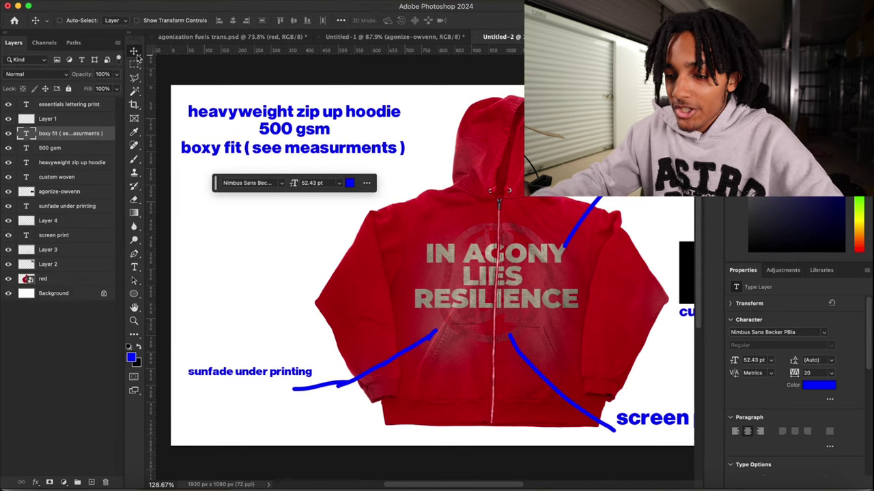